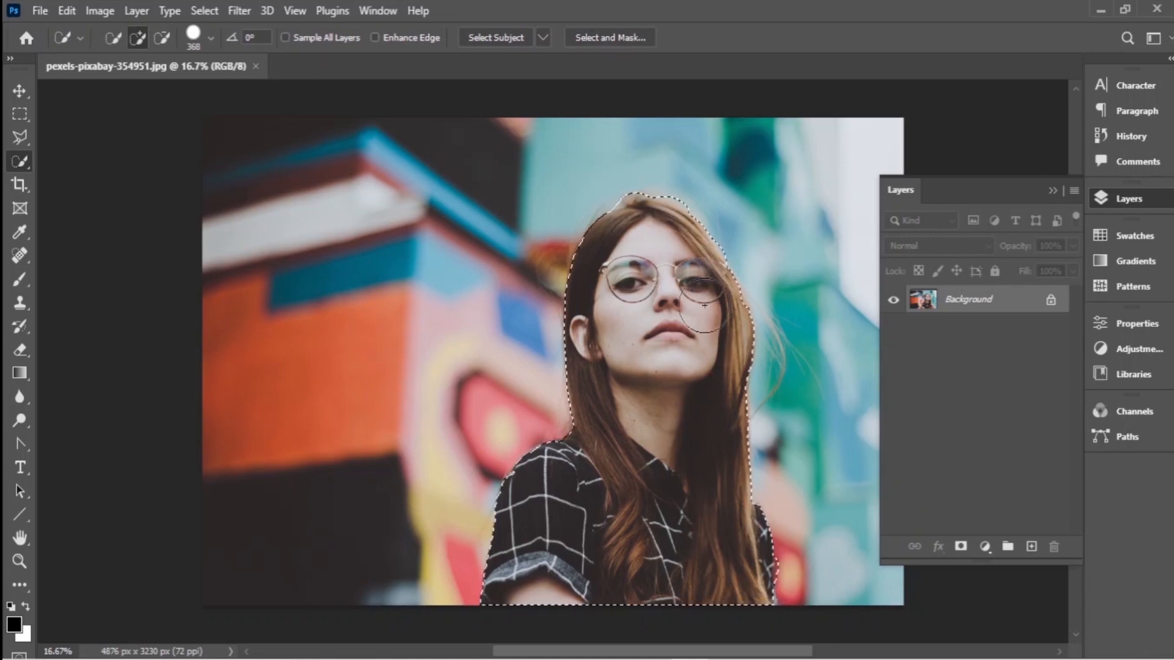
Step: Set the Quick Selection brush size to 98 and subtract the excess selection above the woman's hair
click(210, 38)
click(194, 90)
click(677, 195)
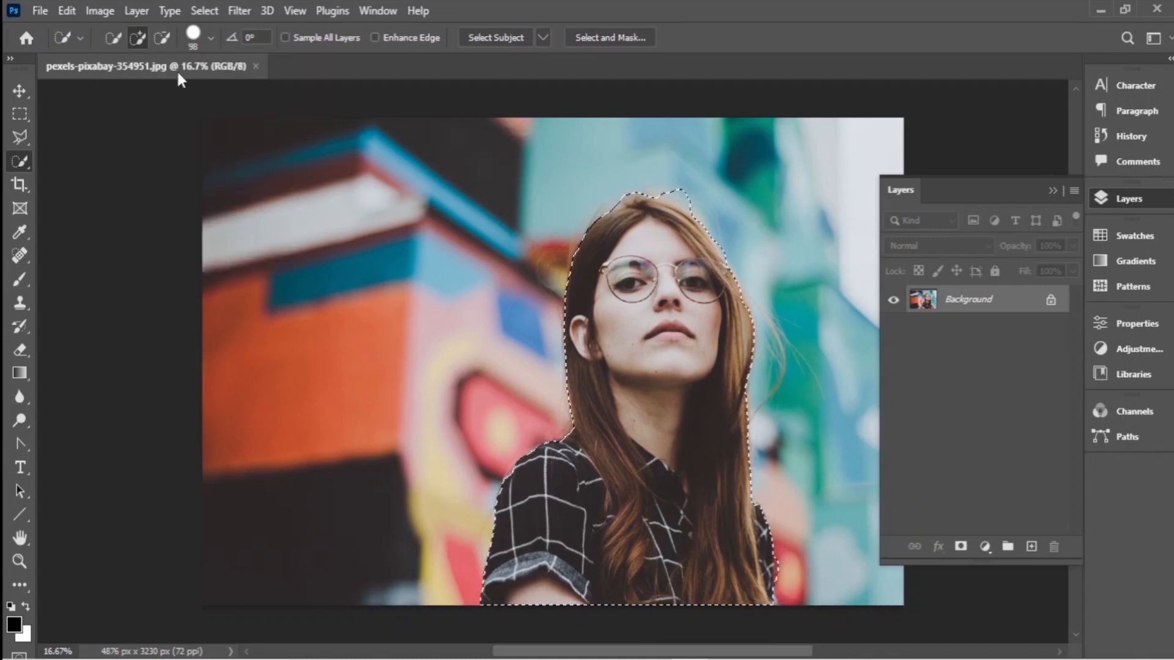
click(162, 38)
drag(669, 195, 681, 199)
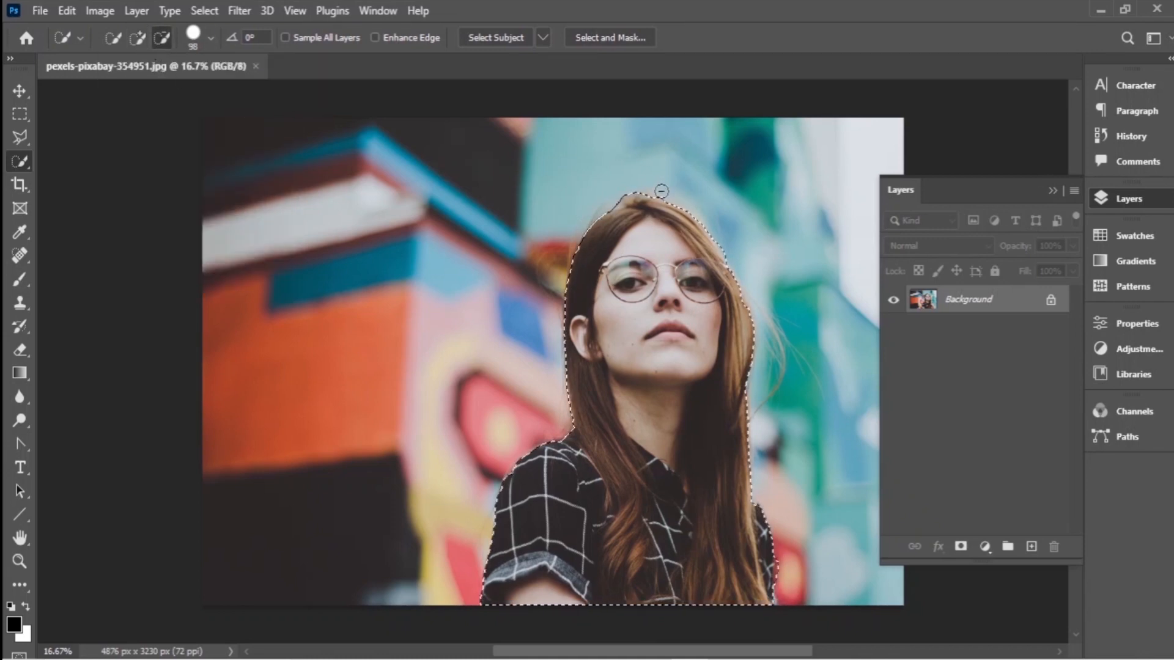
Step: Add a layer mask from the woman's selection to hide the background
click(138, 38)
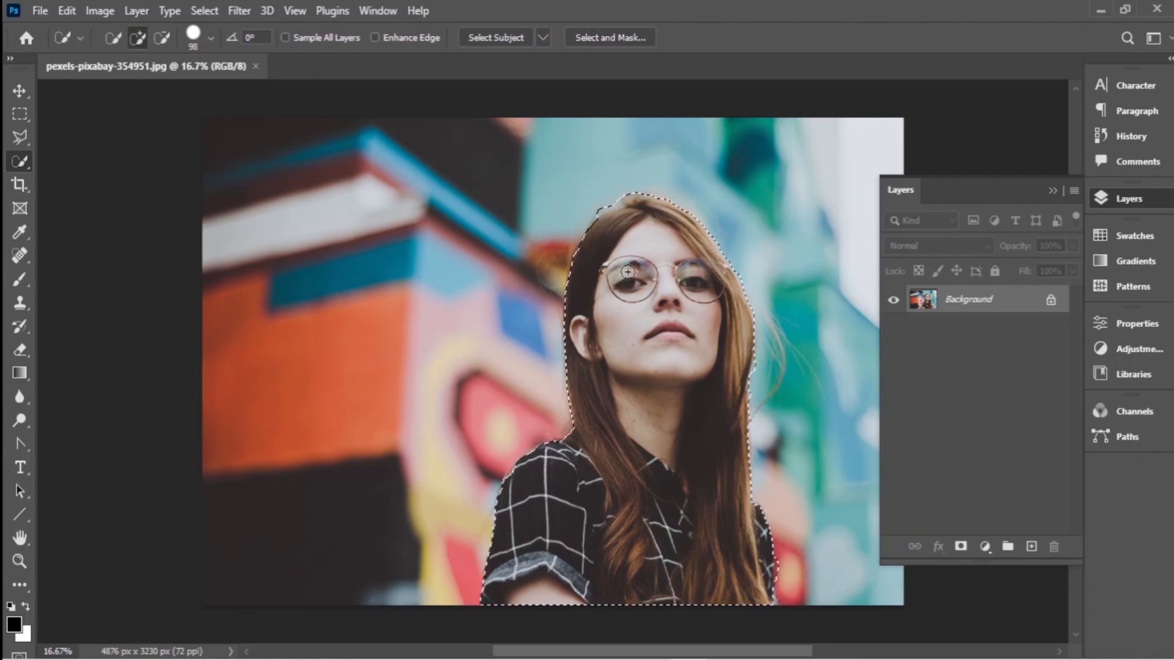
click(163, 39)
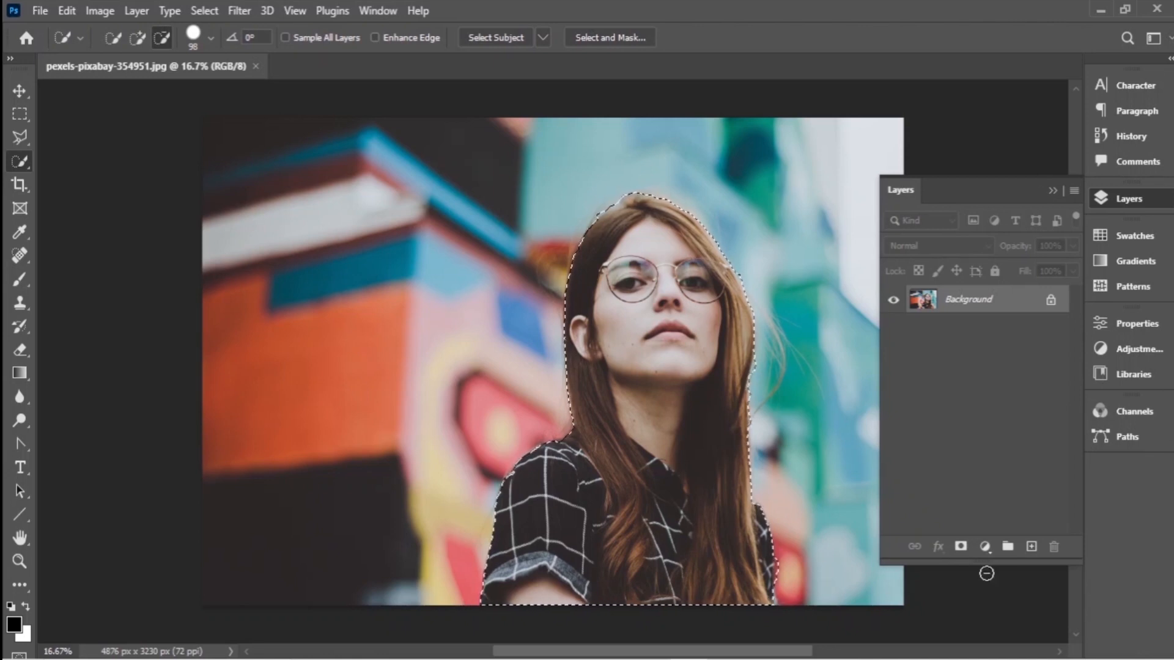
click(960, 546)
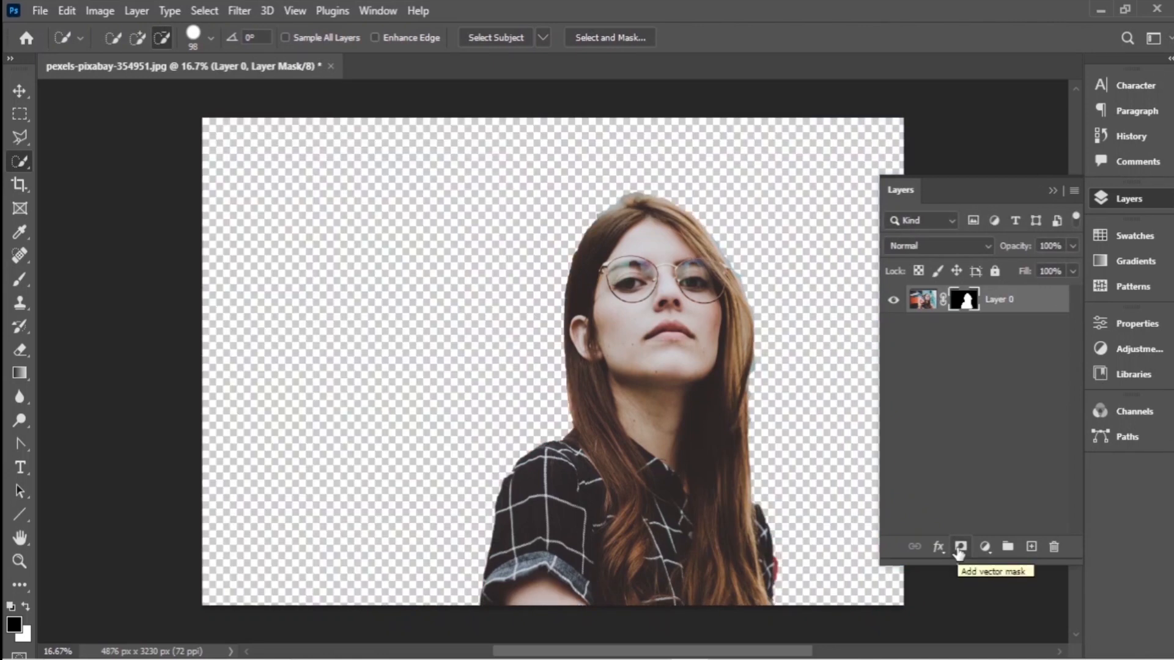
Step: Open the mask in Select and Mask, switch to Black & White view and refine the edge around the woman's hair
key(ctrl+alt+r)
click(86, 651)
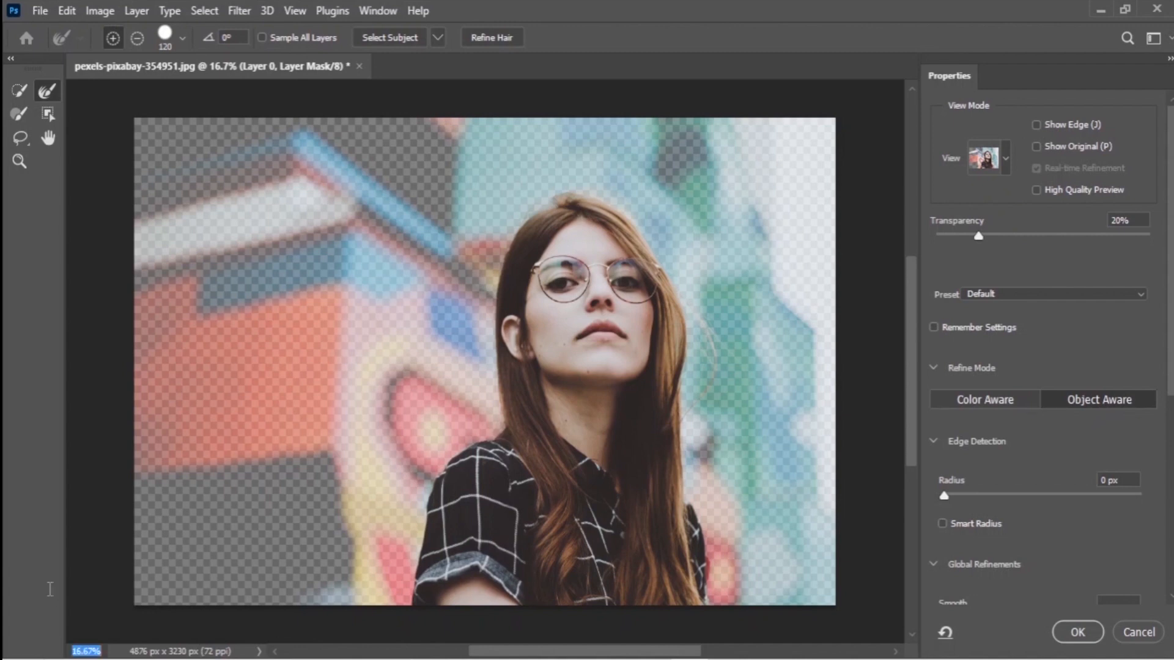
text(25)
key(Return)
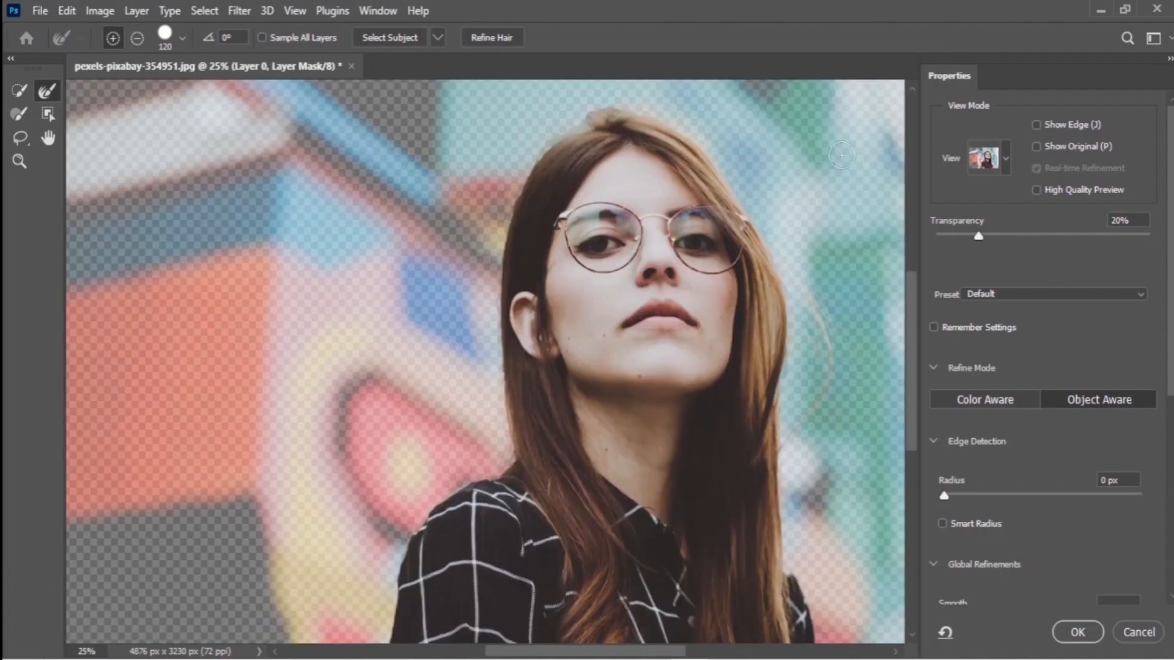
click(1003, 155)
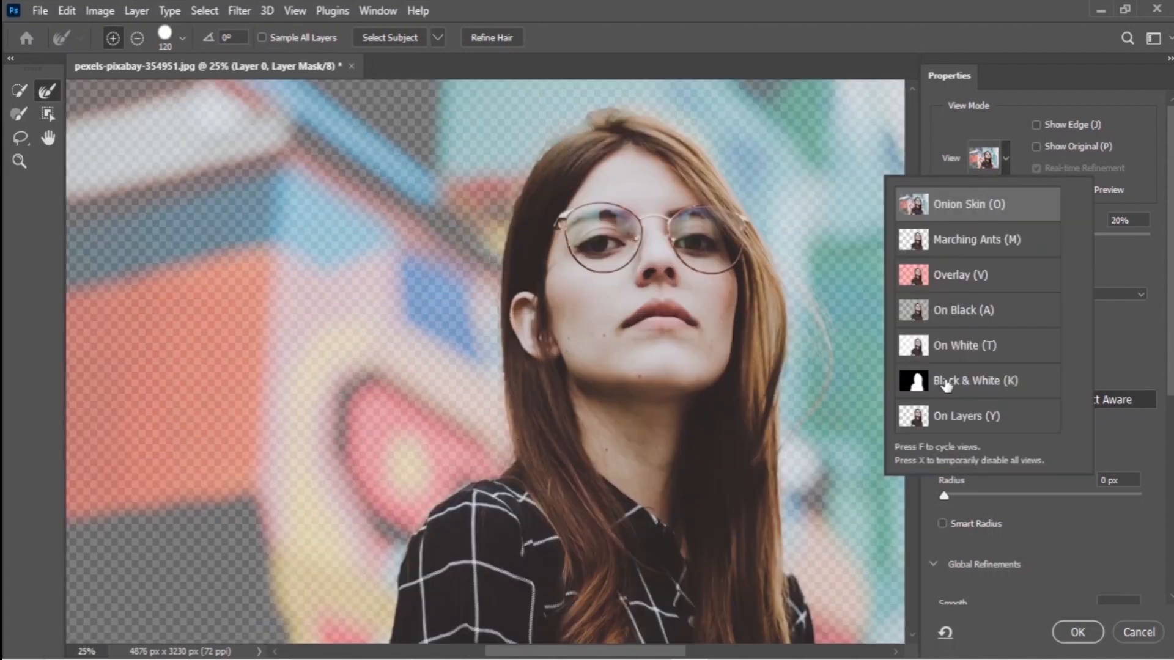
click(942, 384)
mouse_move(508, 423)
mouse_down()
mouse_move(500, 285)
mouse_move(528, 194)
mouse_move(567, 124)
mouse_move(604, 111)
mouse_move(694, 150)
mouse_move(775, 251)
mouse_move(789, 316)
mouse_move(785, 462)
mouse_up()
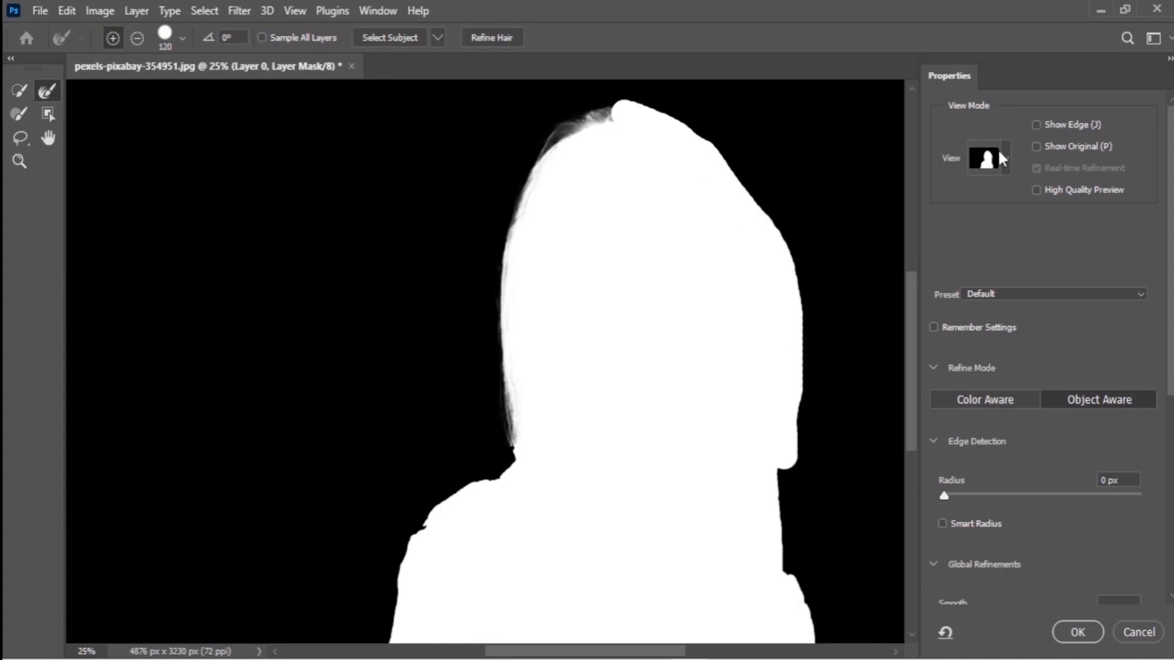
Step: Compare the cutout in Onion Skin view, refine the loose hair strand beside her face in Black & White view, and apply the refinement
click(1003, 160)
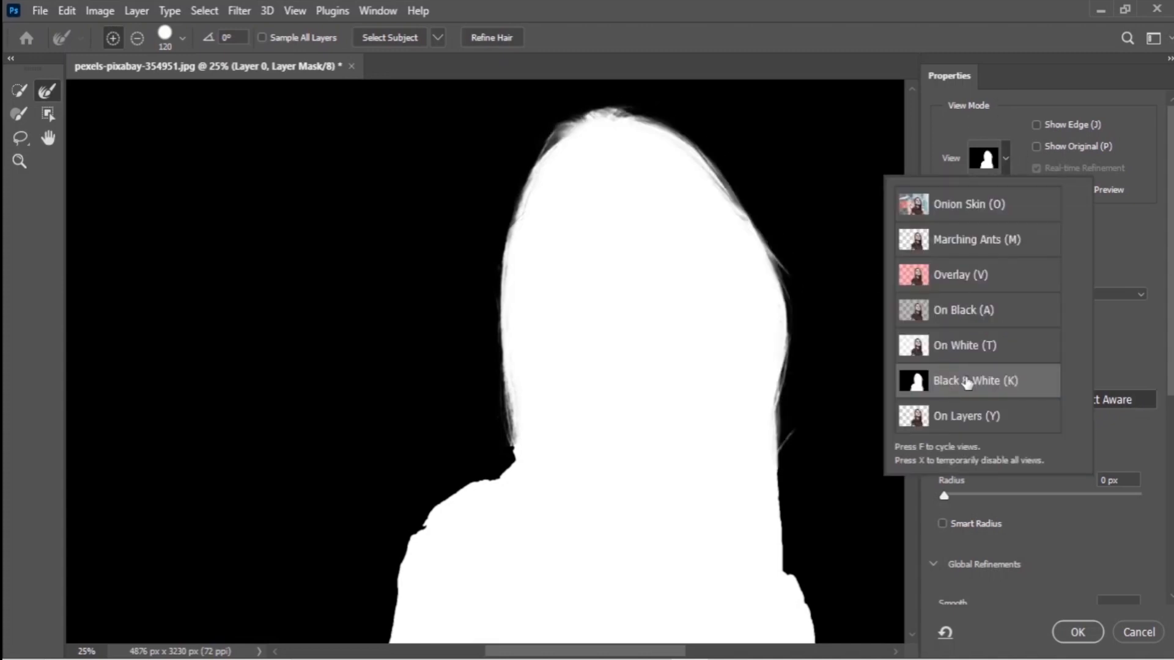
scroll(762, 259, down, 4)
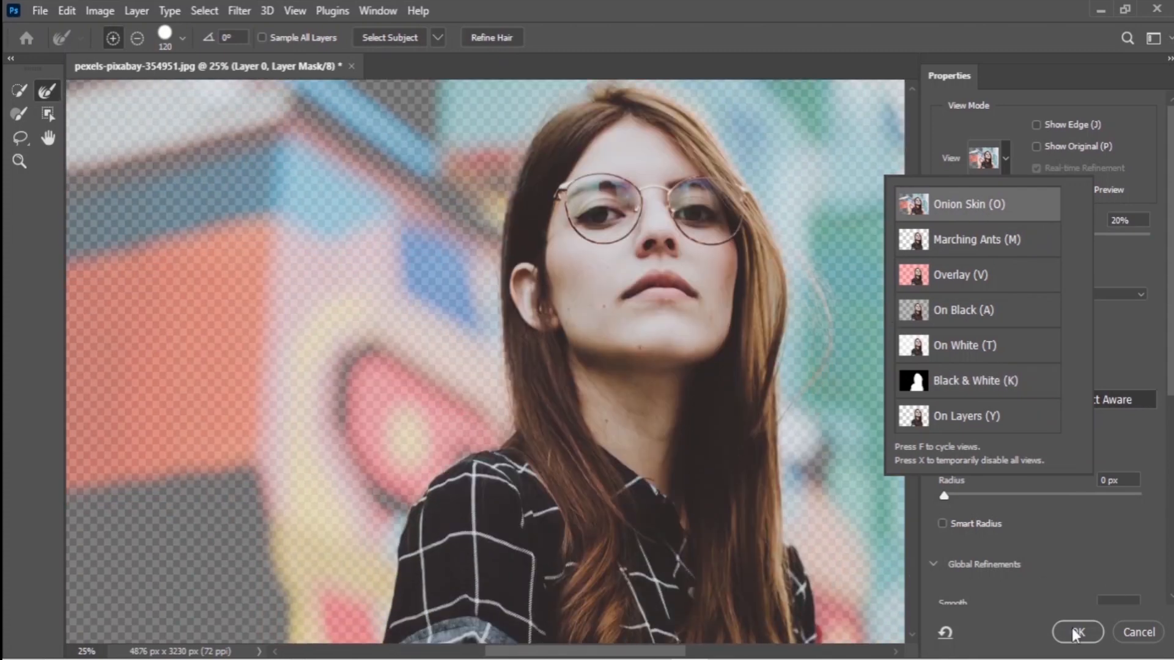
scroll(664, 459, down, 3)
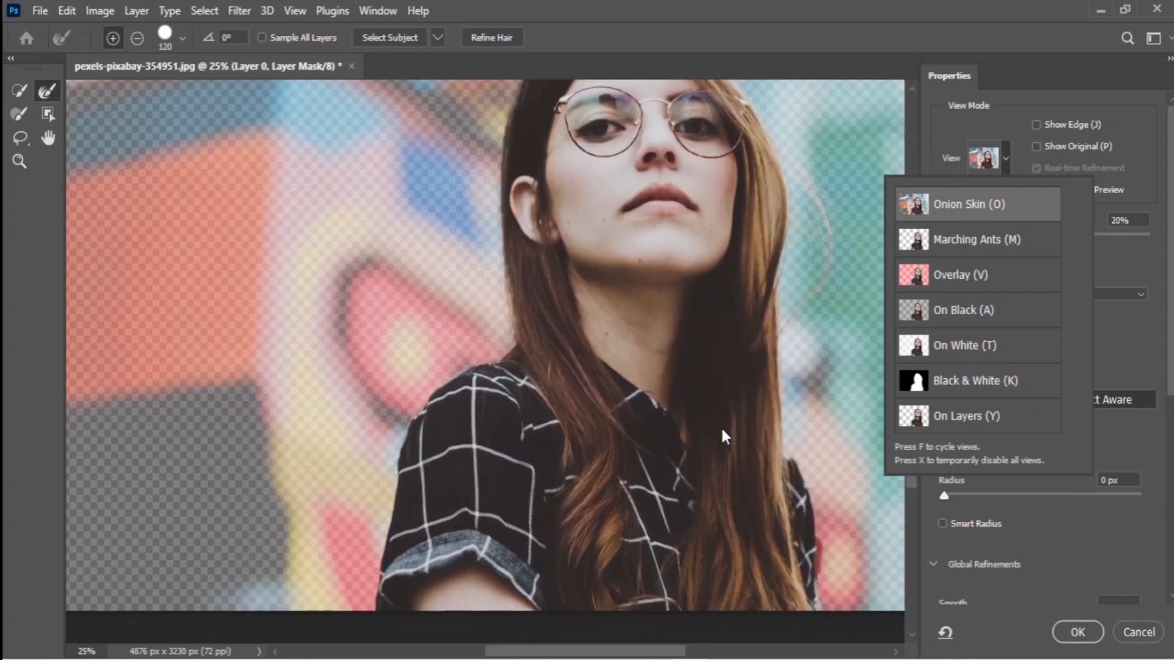
scroll(670, 398, up, 1)
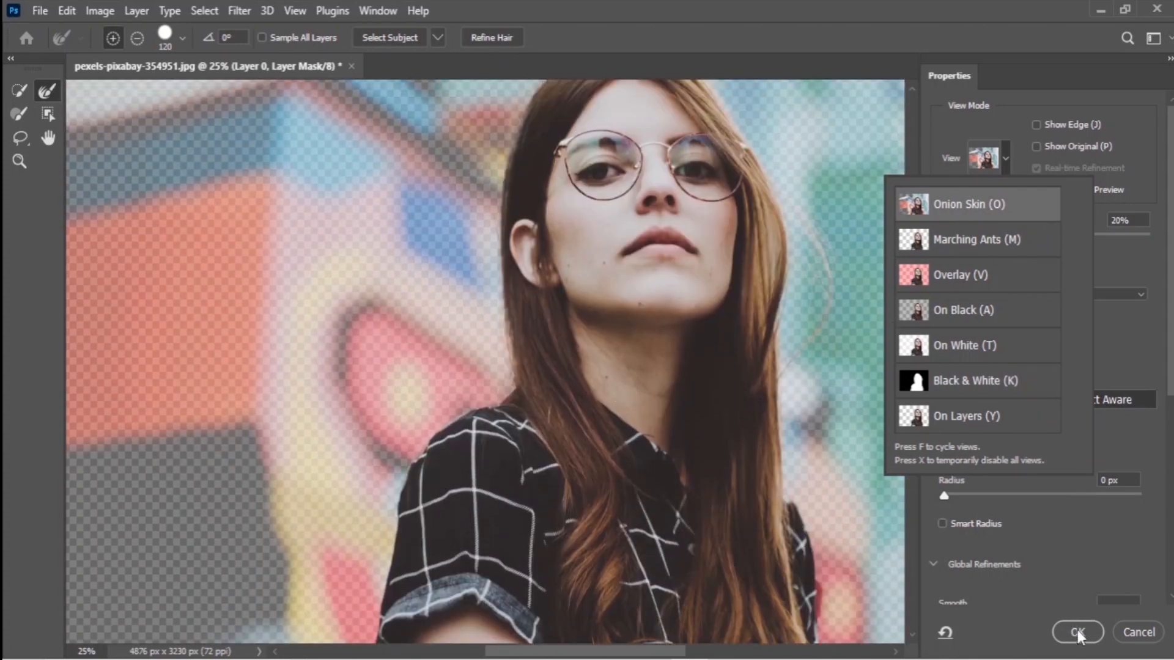
click(960, 385)
mouse_move(784, 194)
mouse_down()
mouse_move(820, 274)
mouse_move(826, 326)
mouse_move(792, 390)
mouse_up()
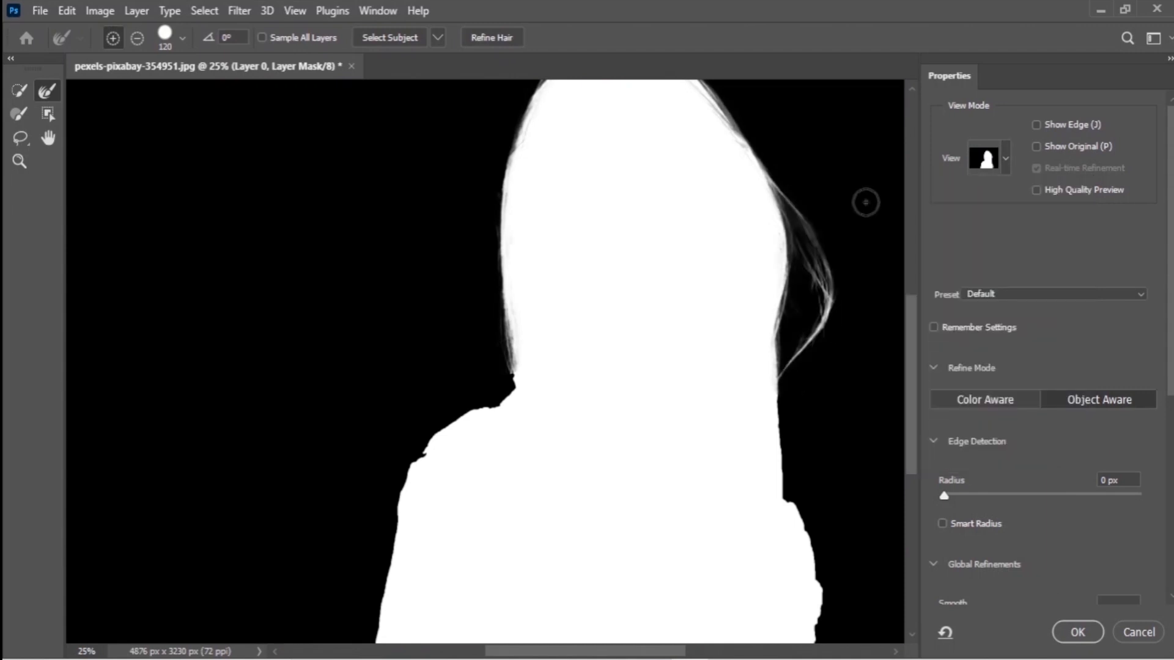
click(1077, 632)
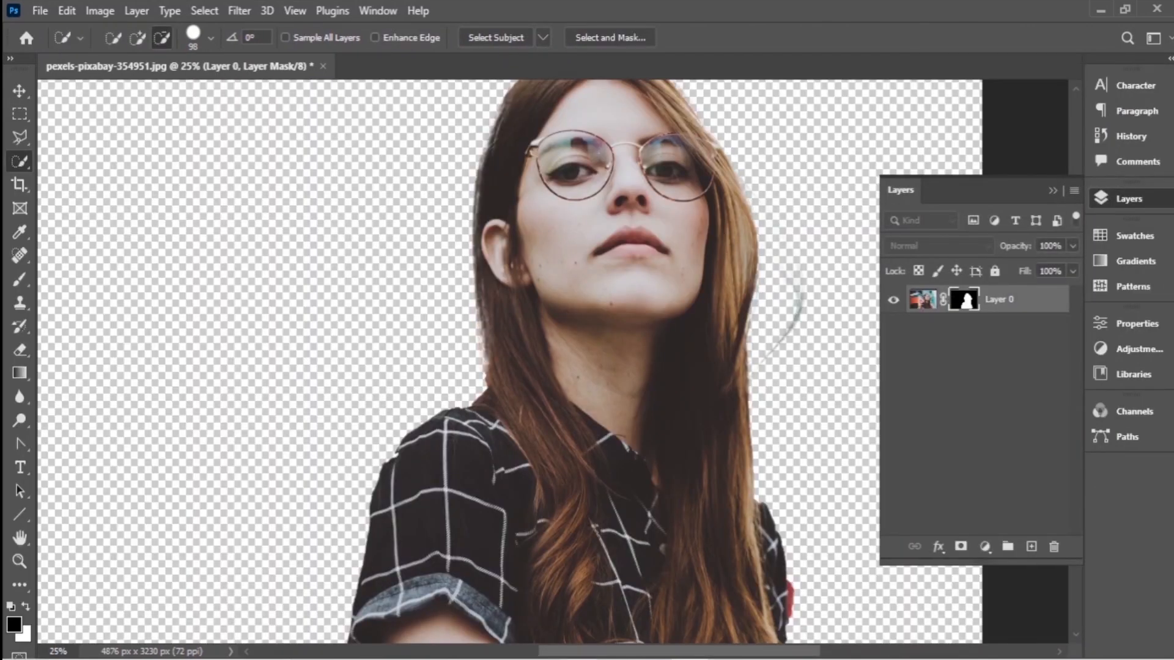
Step: Create a new layer and fill it with white using the Paint Bucket tool
click(20, 91)
click(58, 90)
click(60, 89)
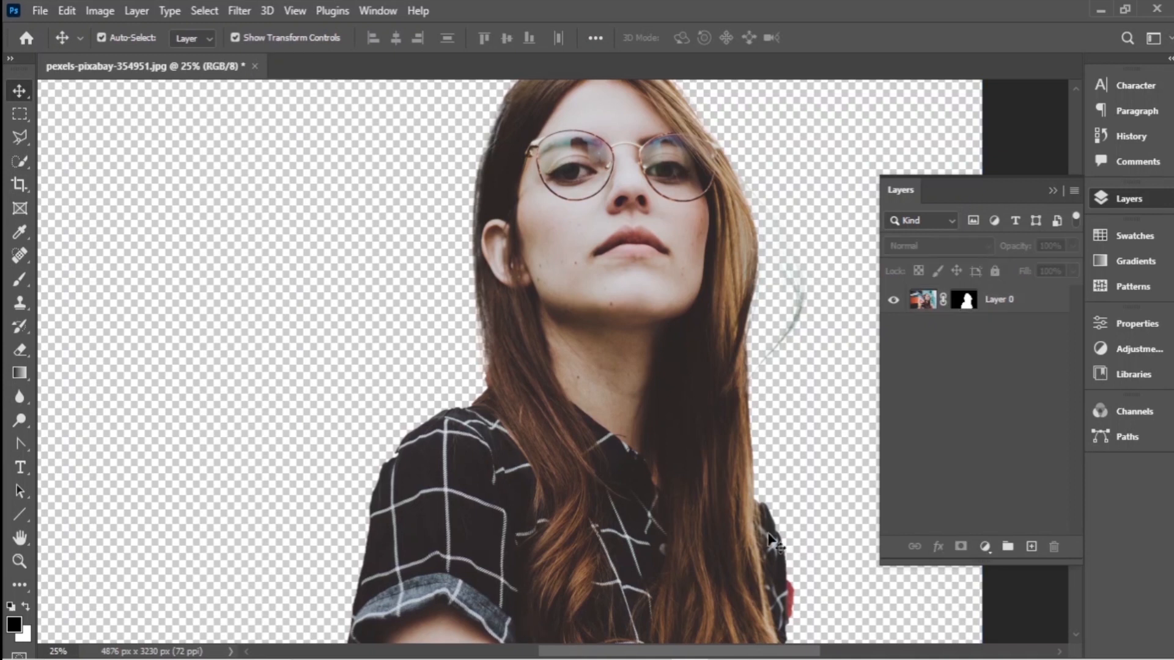
click(1031, 546)
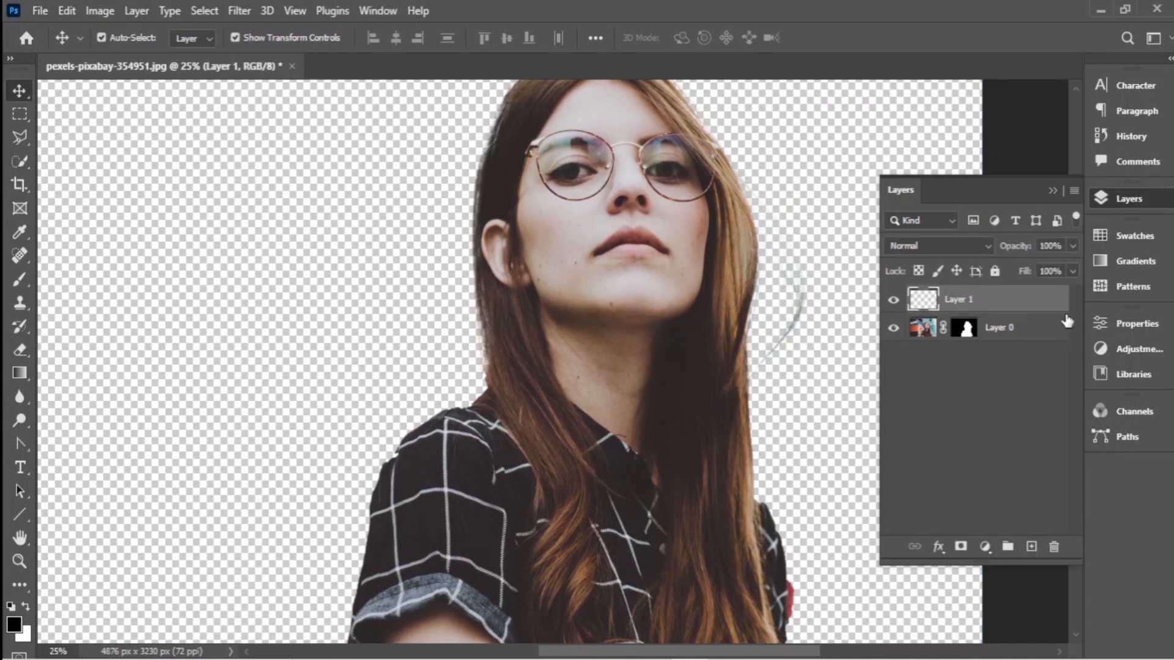
click(25, 609)
key(e)
click(21, 373)
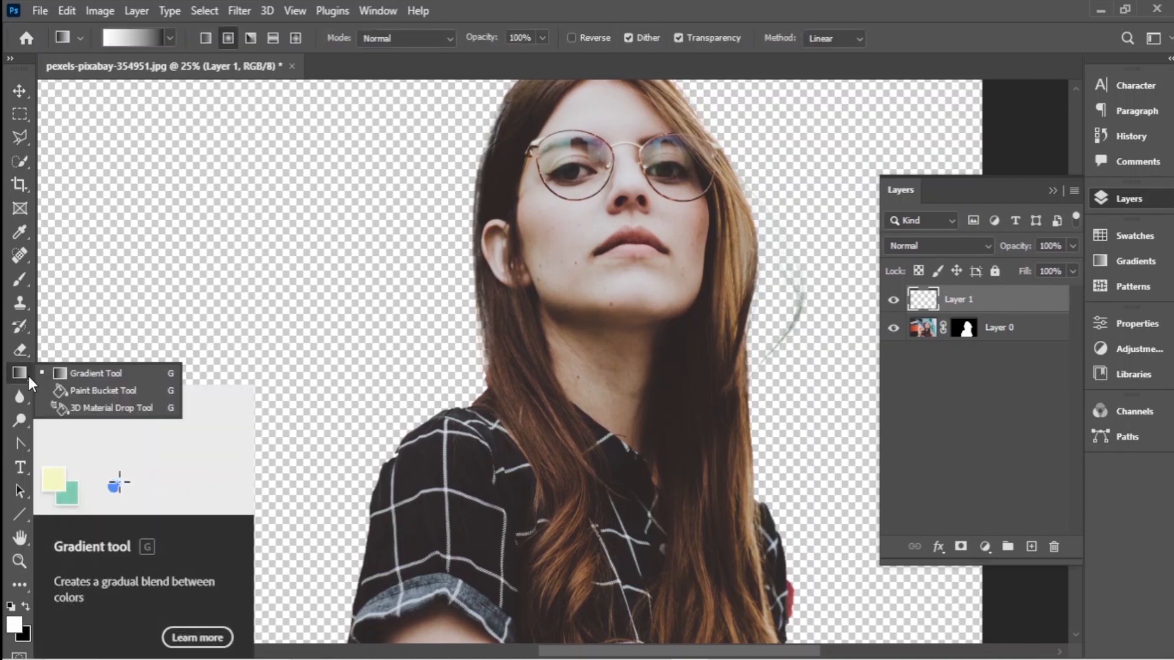
key(shift+g)
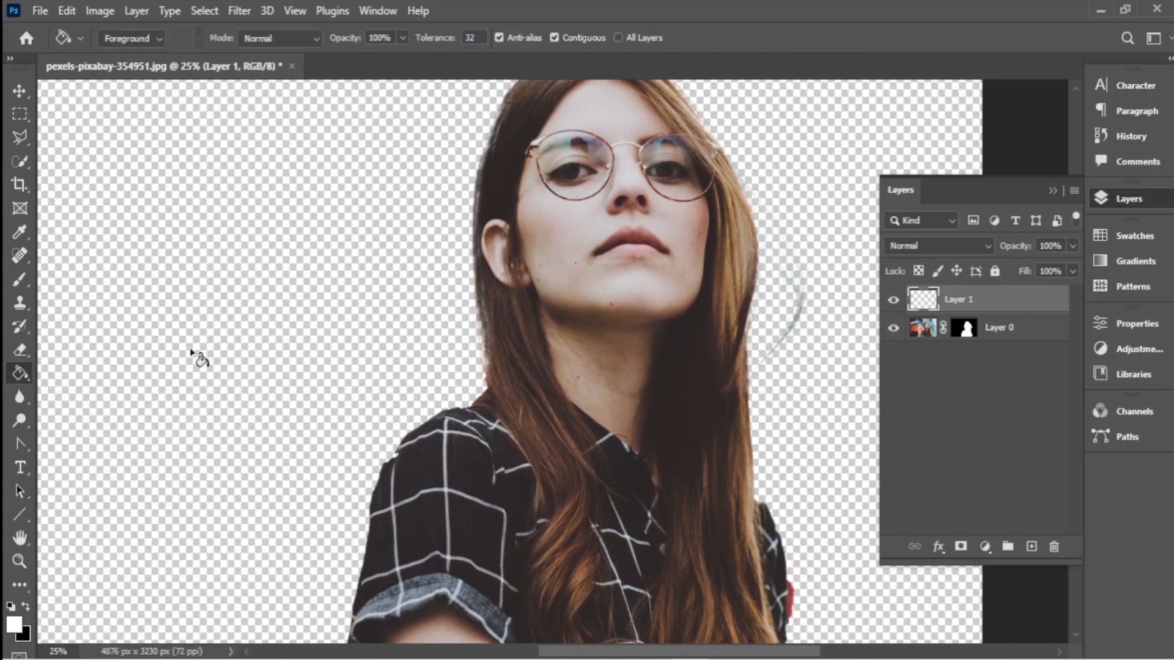
click(194, 293)
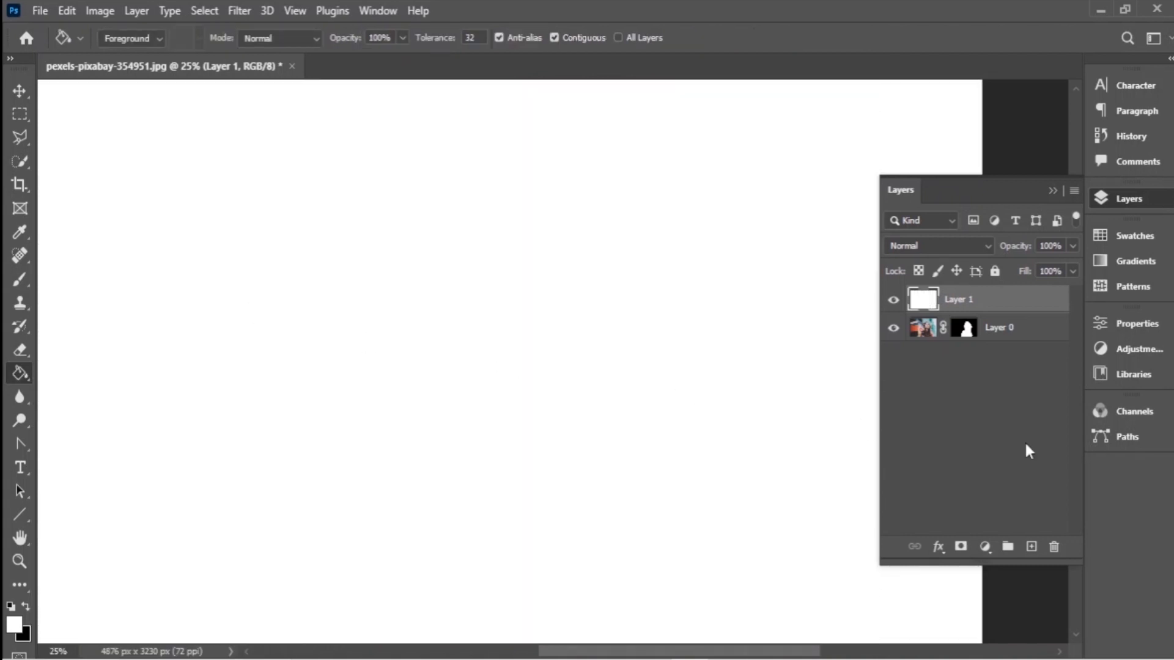
Step: Move the white layer beneath the masked woman layer
mouse_move(948, 301)
mouse_down()
mouse_move(953, 341)
mouse_move(957, 315)
mouse_up()
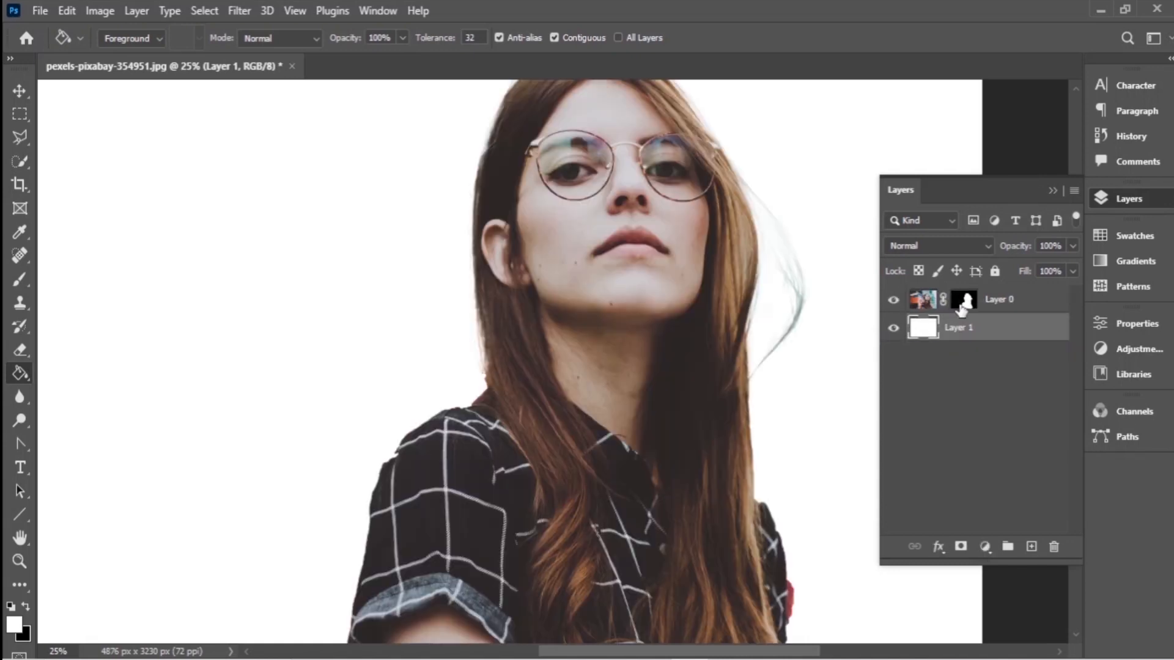
scroll(689, 376, up, 4)
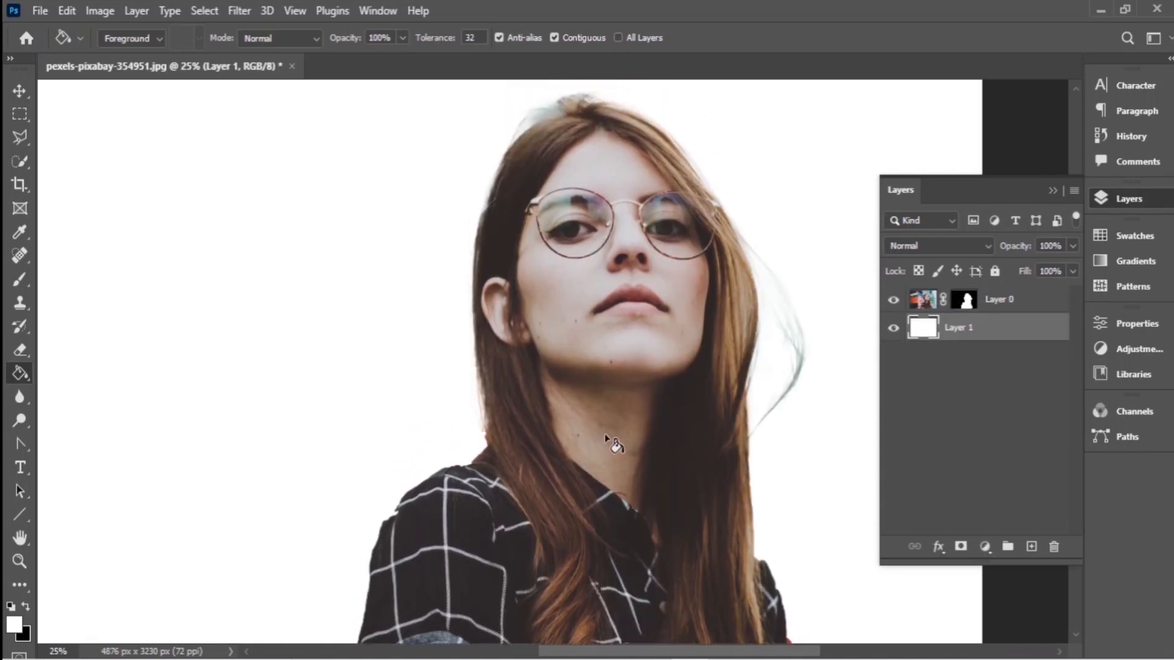
scroll(612, 443, up, 1)
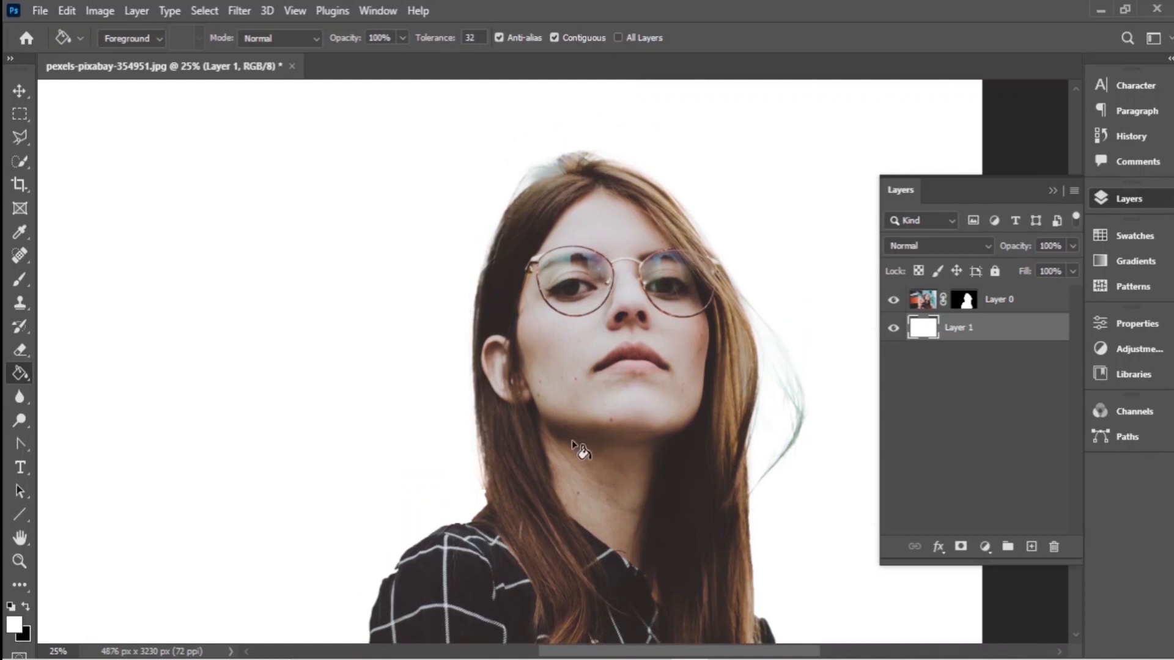
Step: Duplicate the masked woman layer and move the copy beneath the white layer
click(1005, 303)
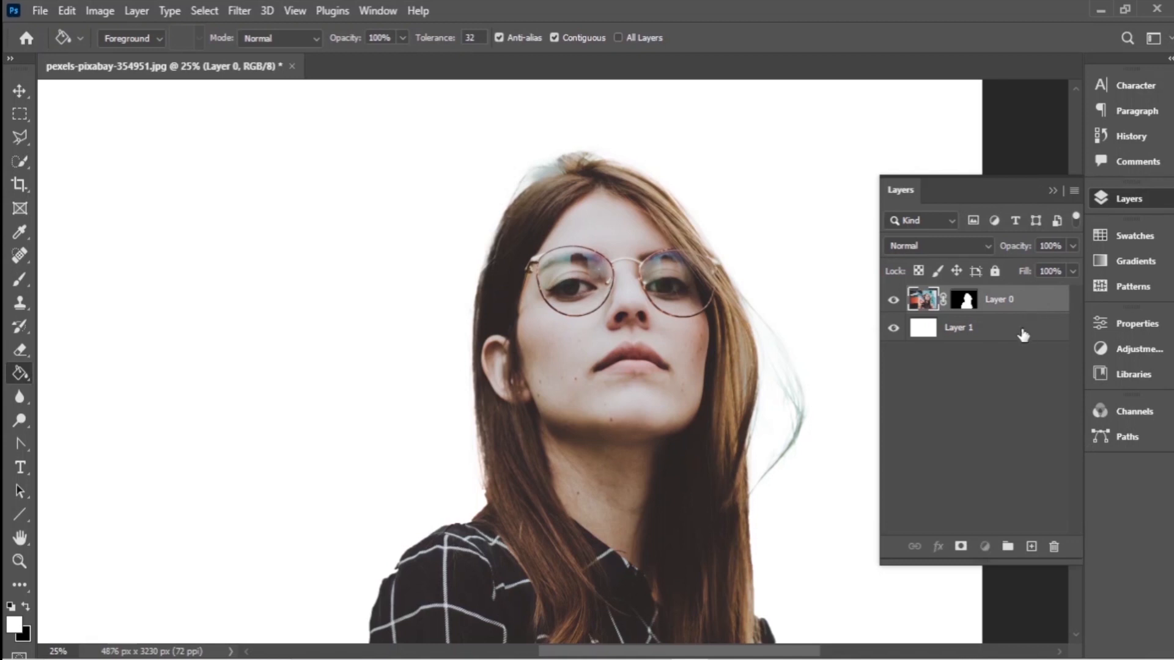
click(1022, 332)
click(1032, 298)
key(ctrl+j)
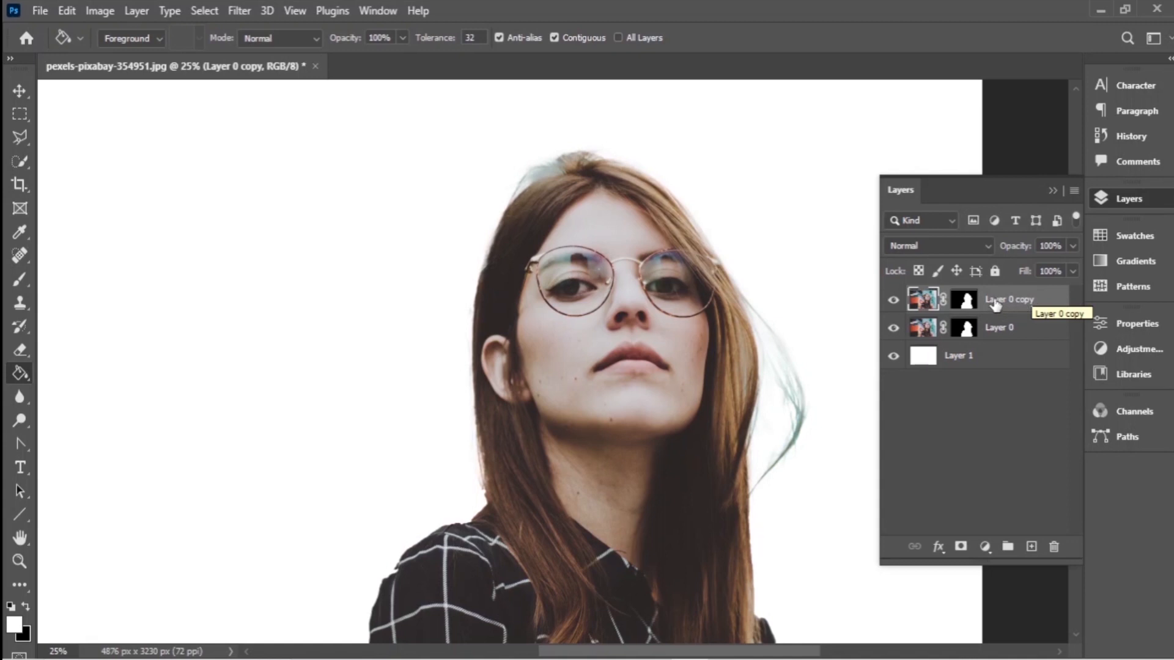
drag(994, 304, 989, 379)
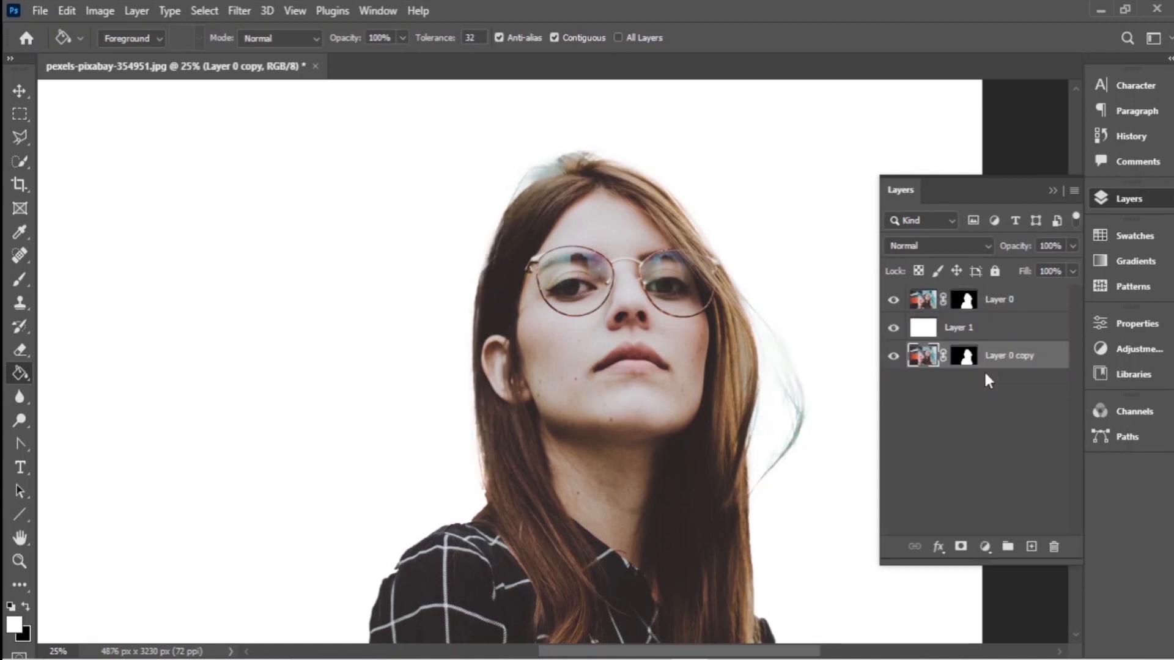
click(994, 302)
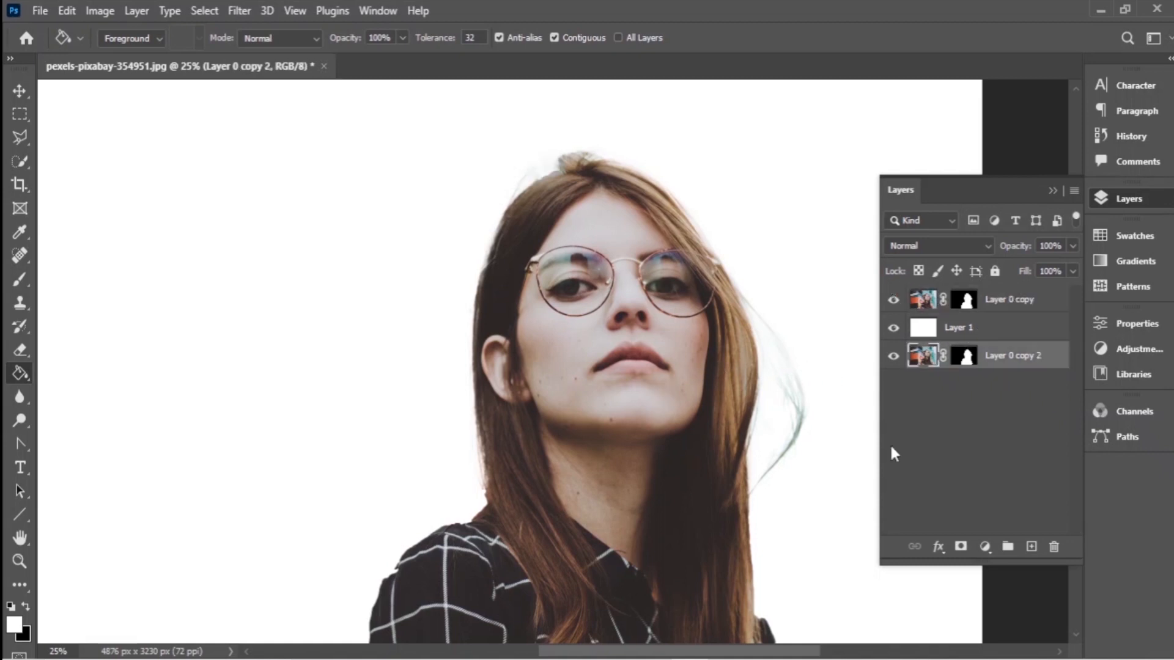
Step: Add the vertical text "BOLD" over the woman in Franklin Gothic Heavy Regular at 500 pt, above the top woman layer
click(1032, 313)
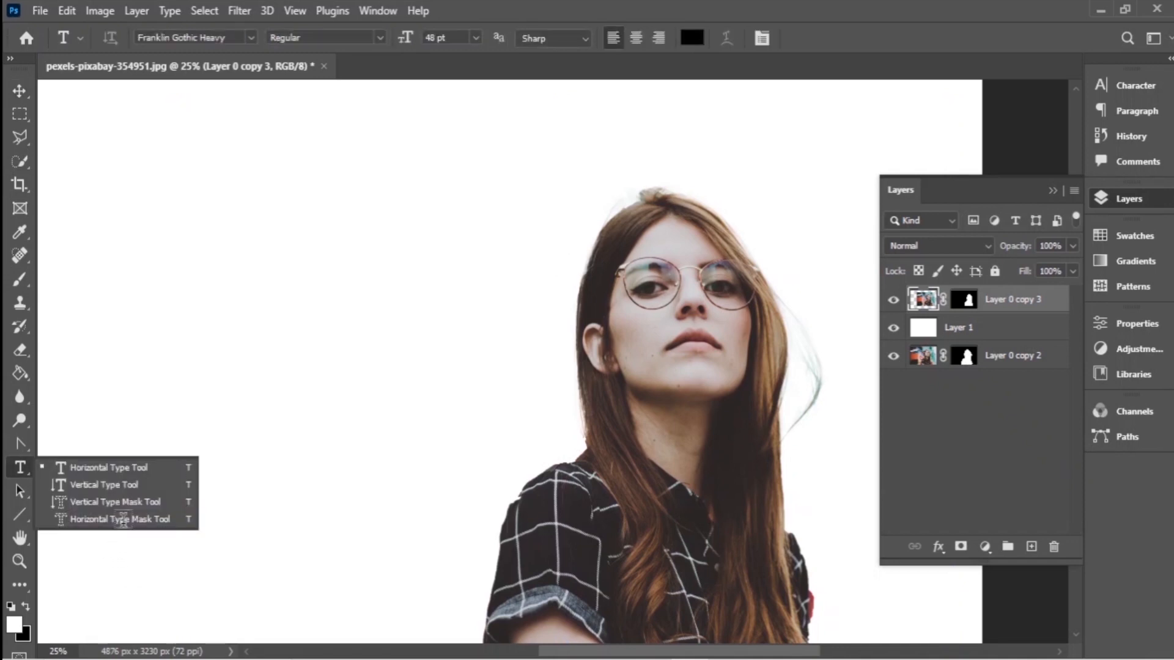
click(117, 487)
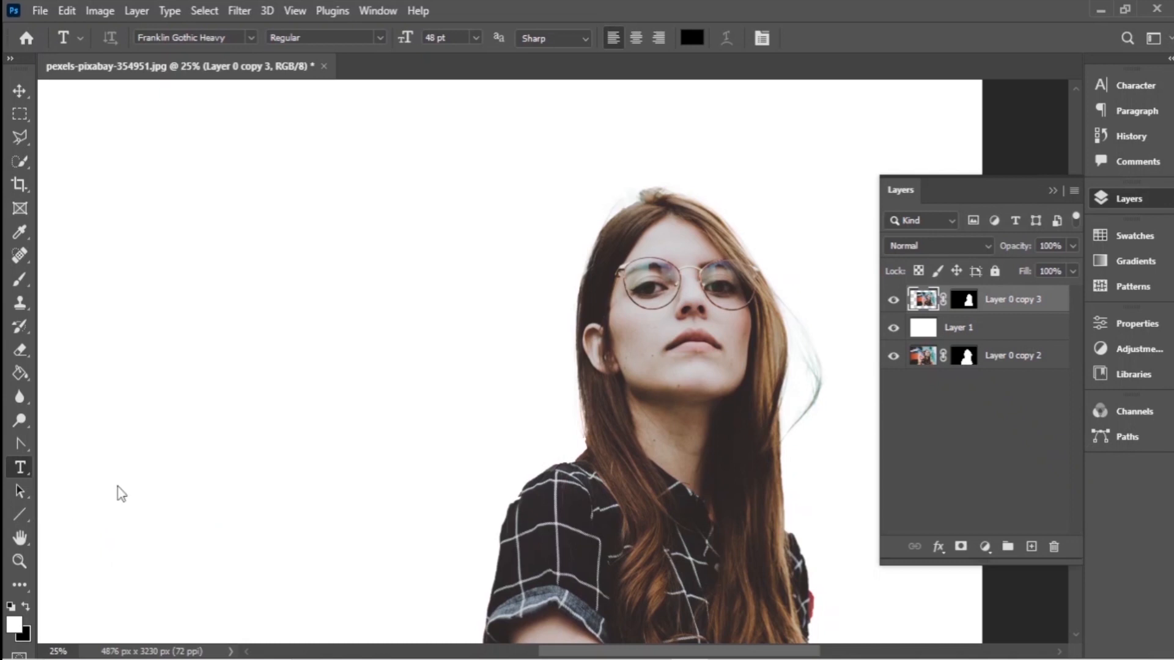
click(559, 228)
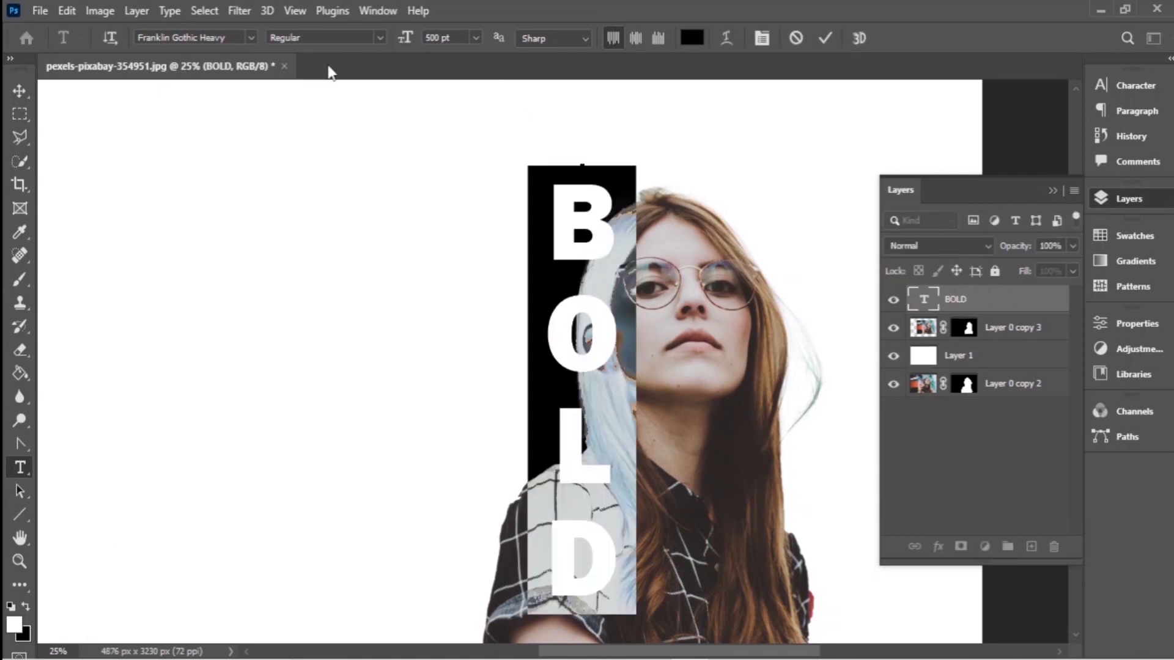
Step: Change the BOLD text's font to Berlin Sans FB Demi Bold and its anti-aliasing to Smooth
click(379, 39)
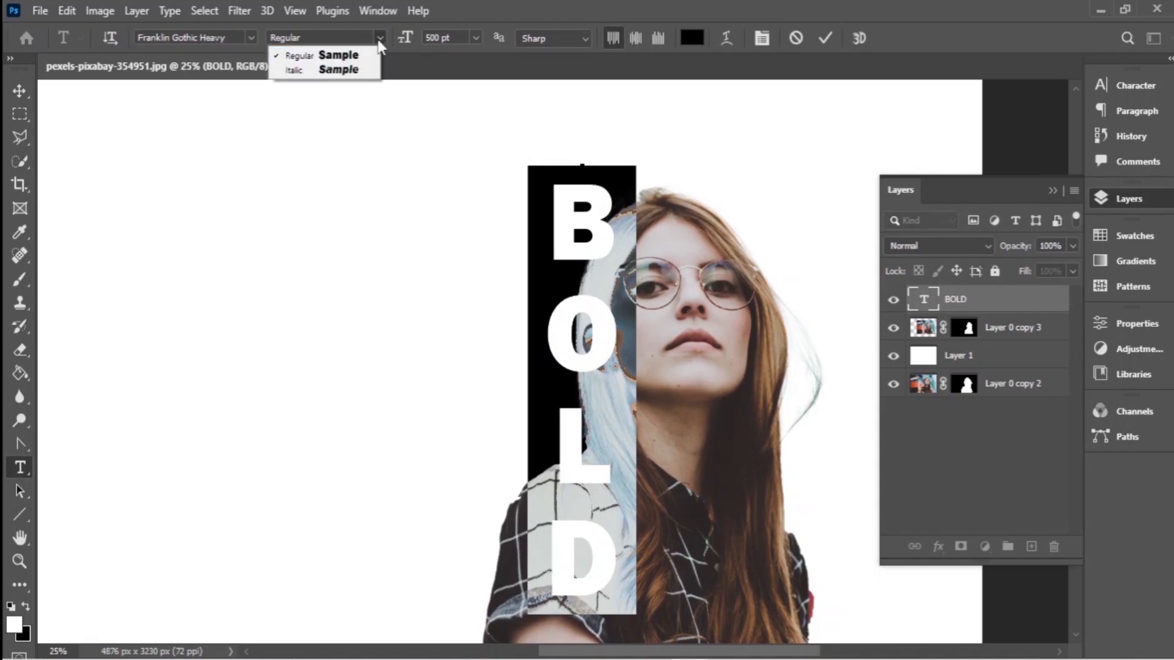
click(249, 38)
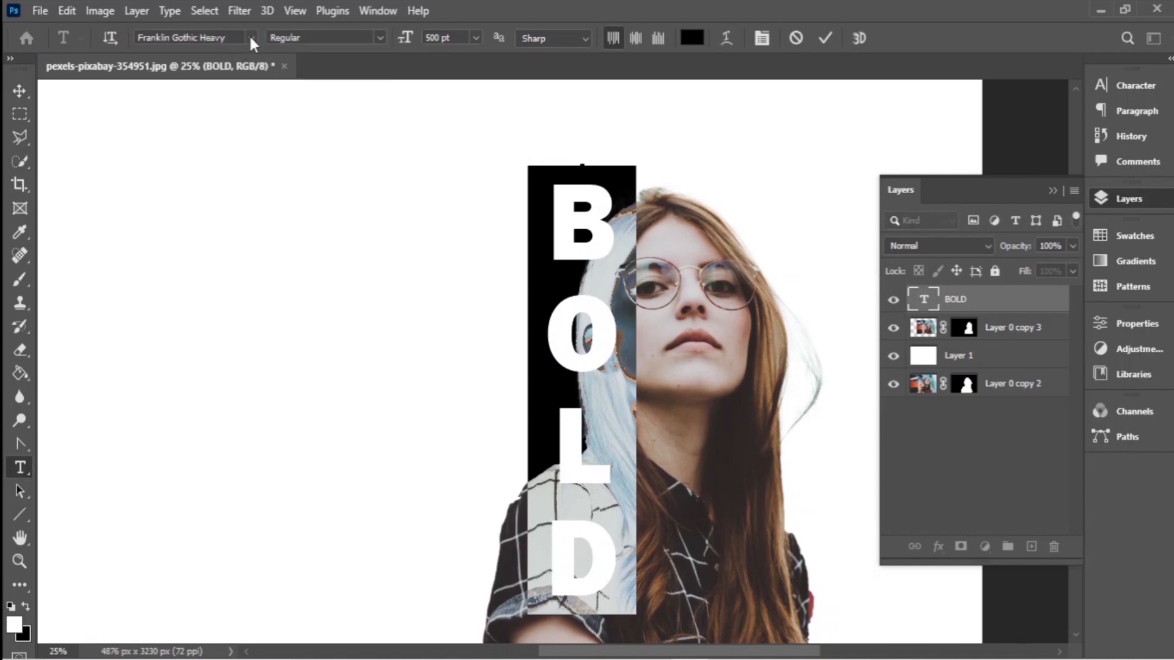
click(250, 37)
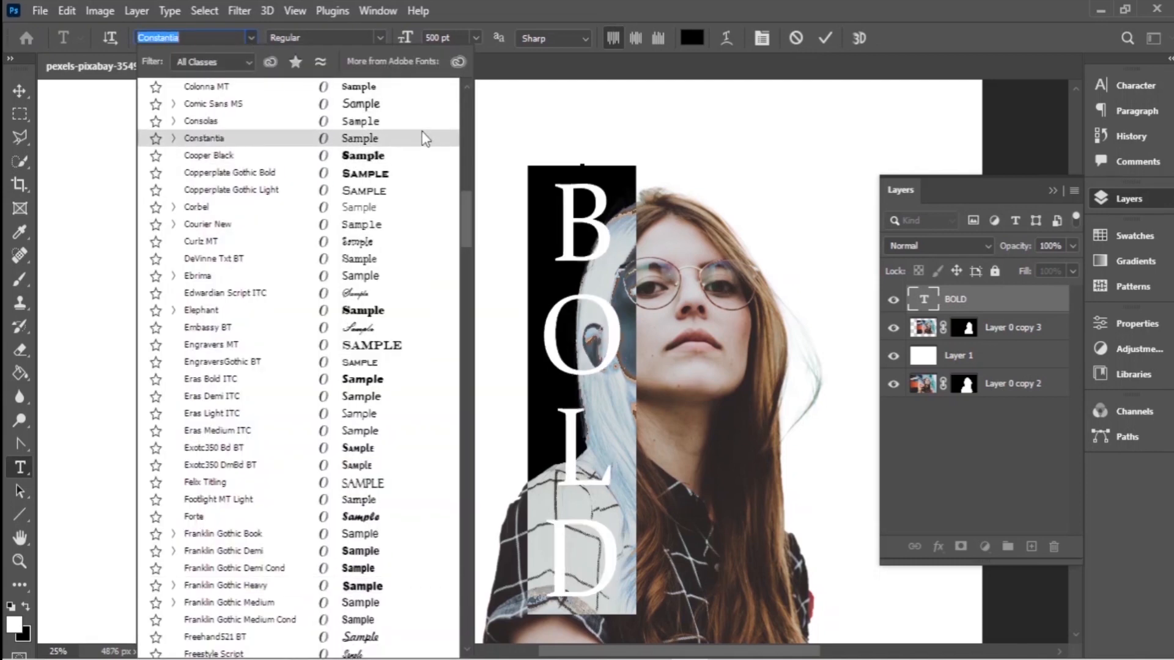
scroll(441, 140, up, 5)
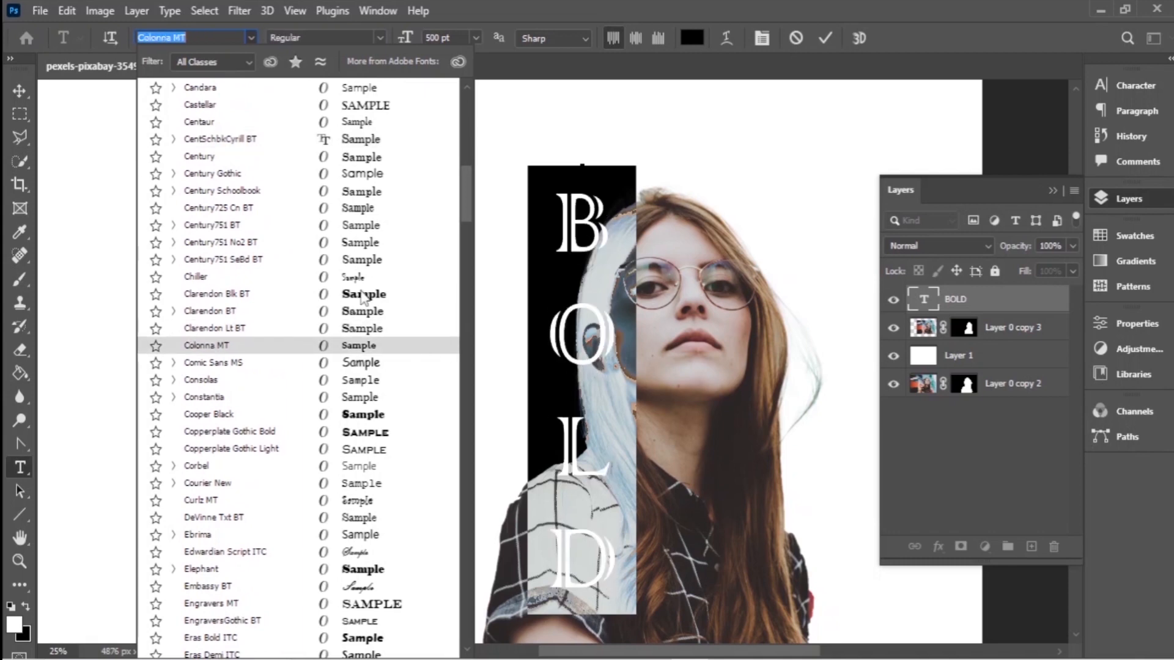
scroll(413, 264, up, 5)
scroll(413, 264, up, 10)
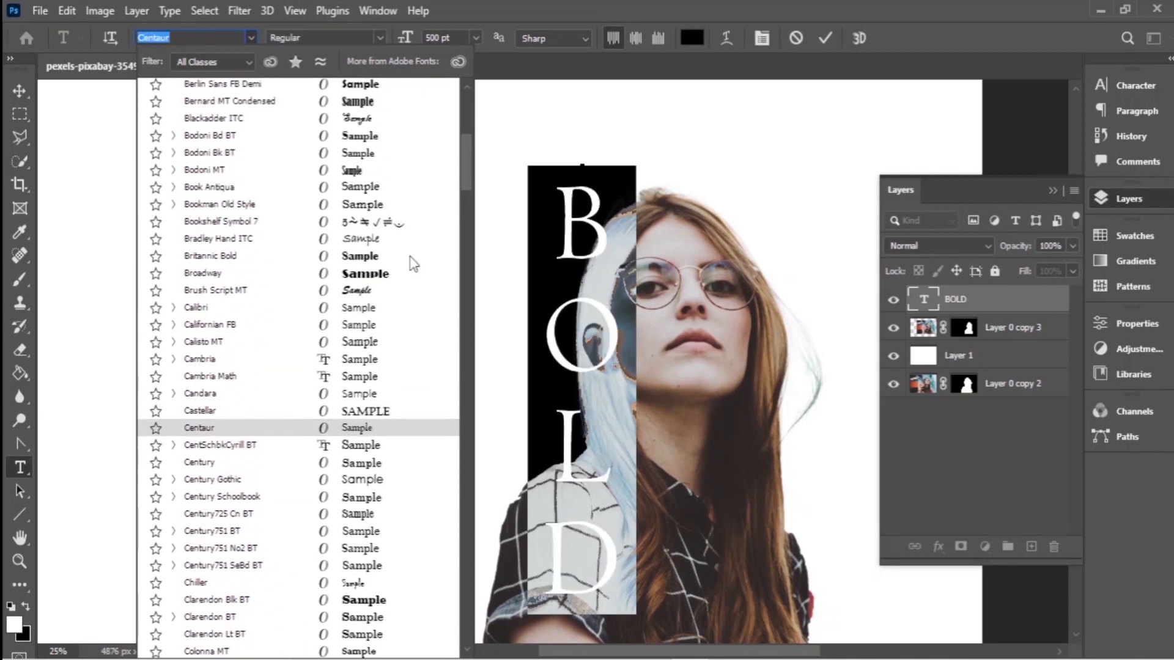
scroll(342, 391, down, 3)
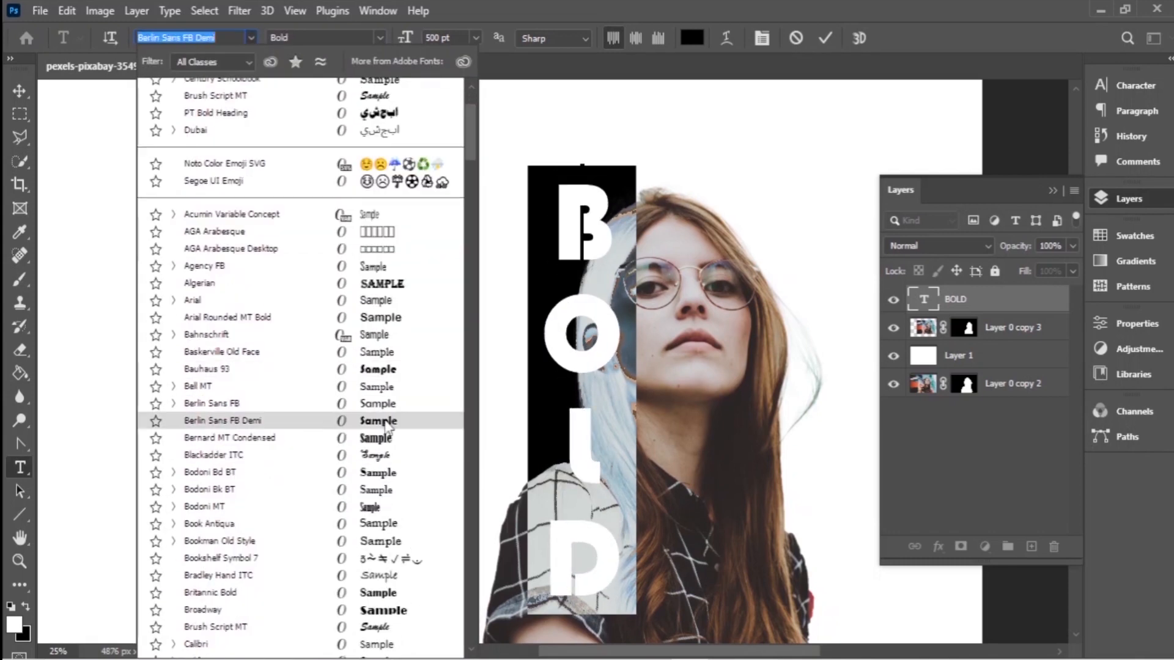
click(342, 393)
click(550, 38)
click(553, 109)
Step: Set the BOLD text's size to 600 pt and keep it top-aligned
double_click(432, 37)
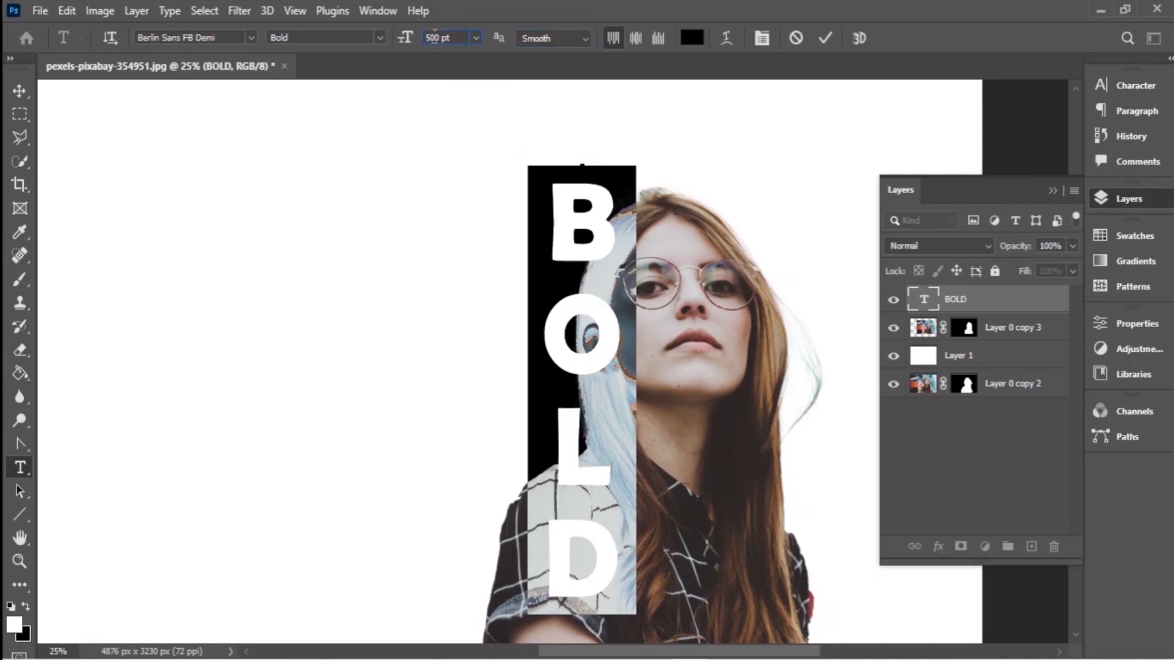
text(1200)
double_click(432, 38)
text(800)
double_click(431, 38)
text(600)
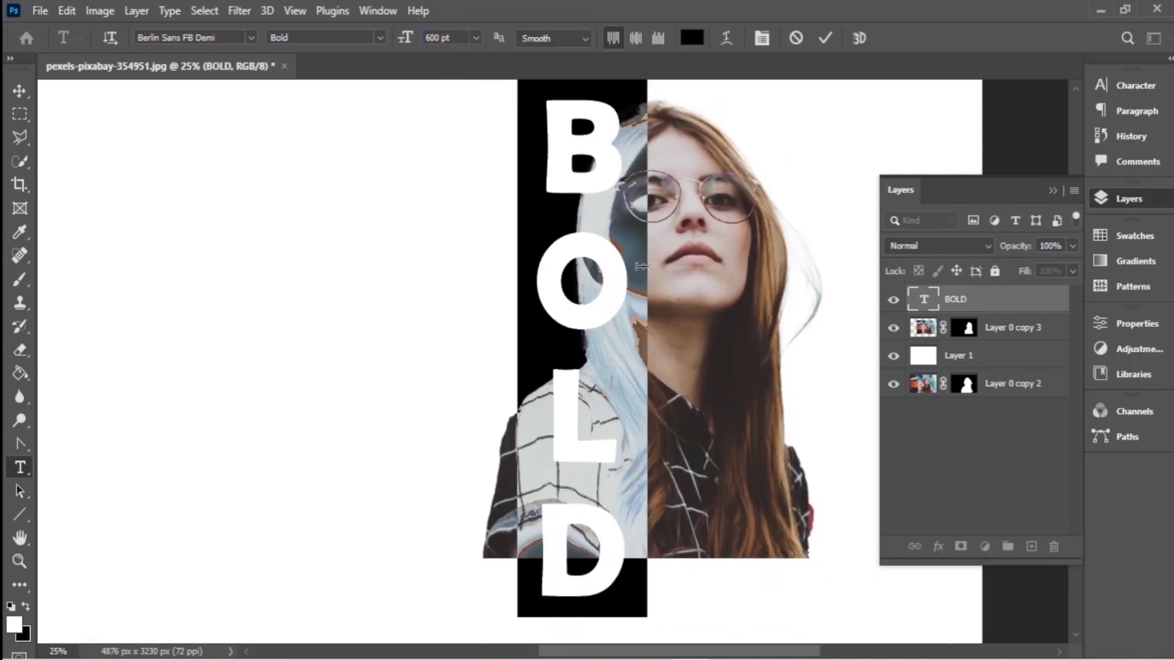
click(636, 38)
click(658, 38)
click(613, 38)
Step: Set the BOLD text's leading to 70 pt in the character settings
click(1135, 86)
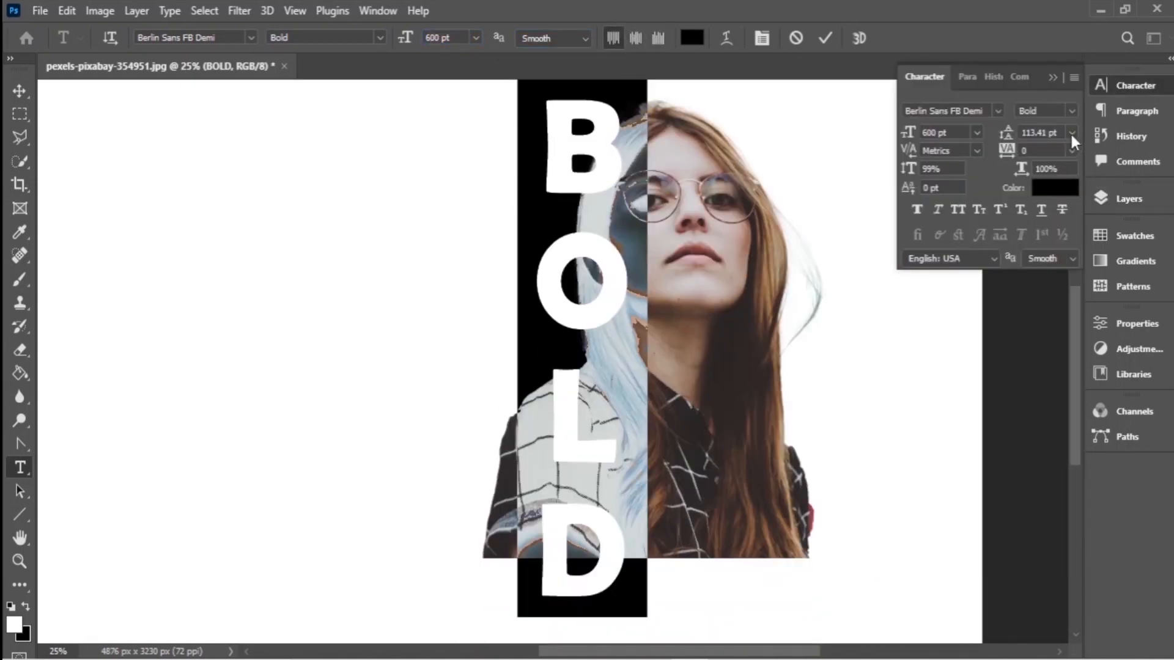
click(1072, 133)
double_click(1037, 133)
text(90)
click(19, 90)
double_click(1029, 132)
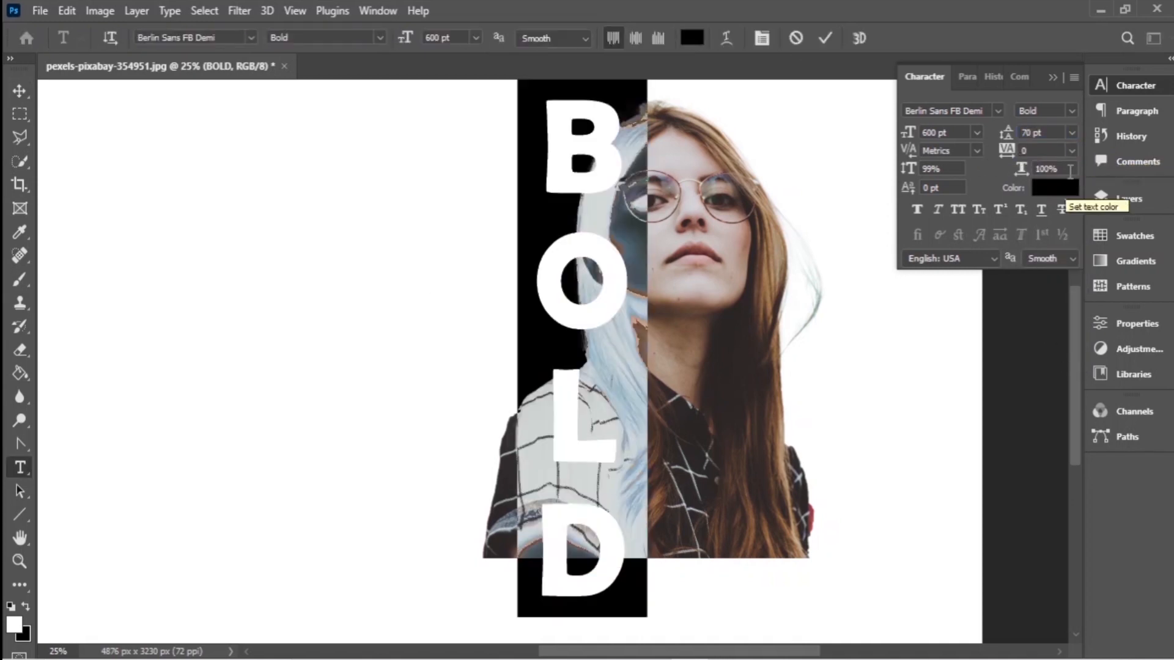
Step: Try a tracking of -100 on the BOLD text, then apply faux bold with strikethrough turned off
click(1072, 151)
click(1071, 150)
click(1071, 150)
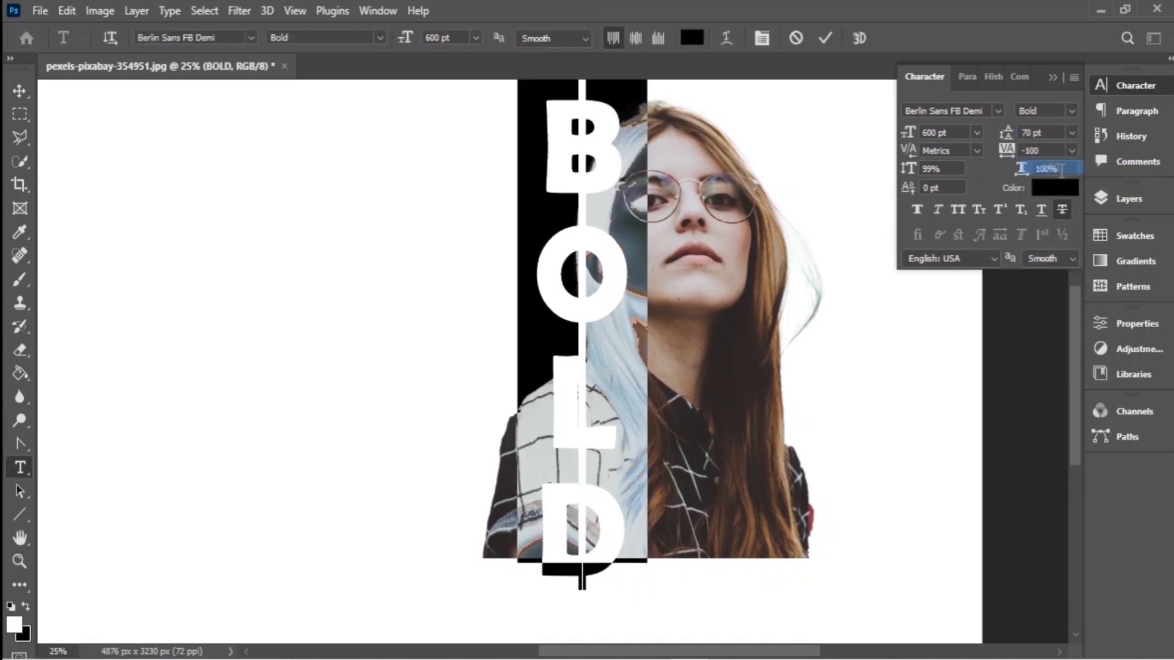
click(1033, 164)
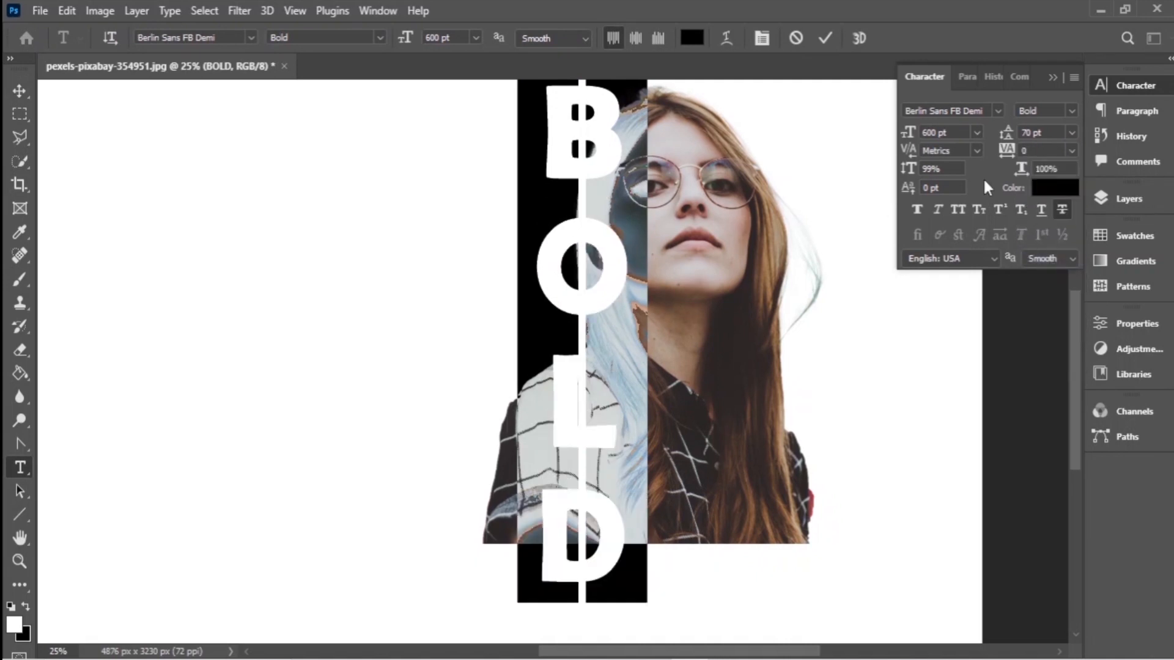
click(917, 209)
click(1062, 210)
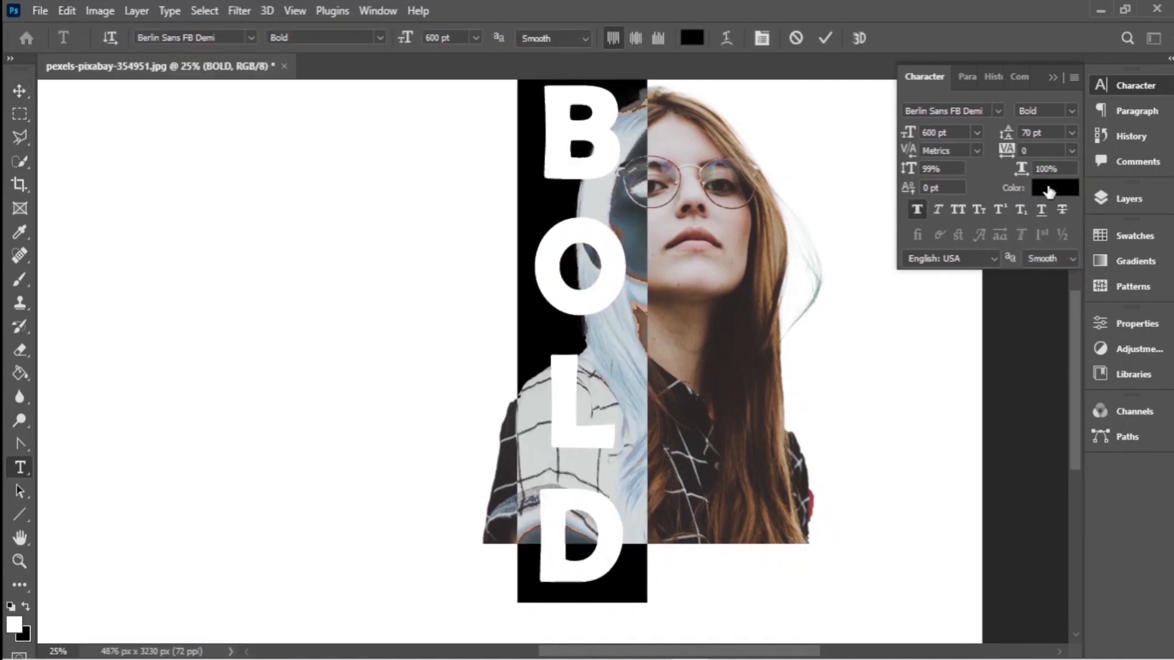
Step: Tighten the BOLD text's tracking to -200 and enlarge the text to 700 pt
double_click(1041, 151)
text(200)
click(1072, 151)
click(1072, 168)
text(-)
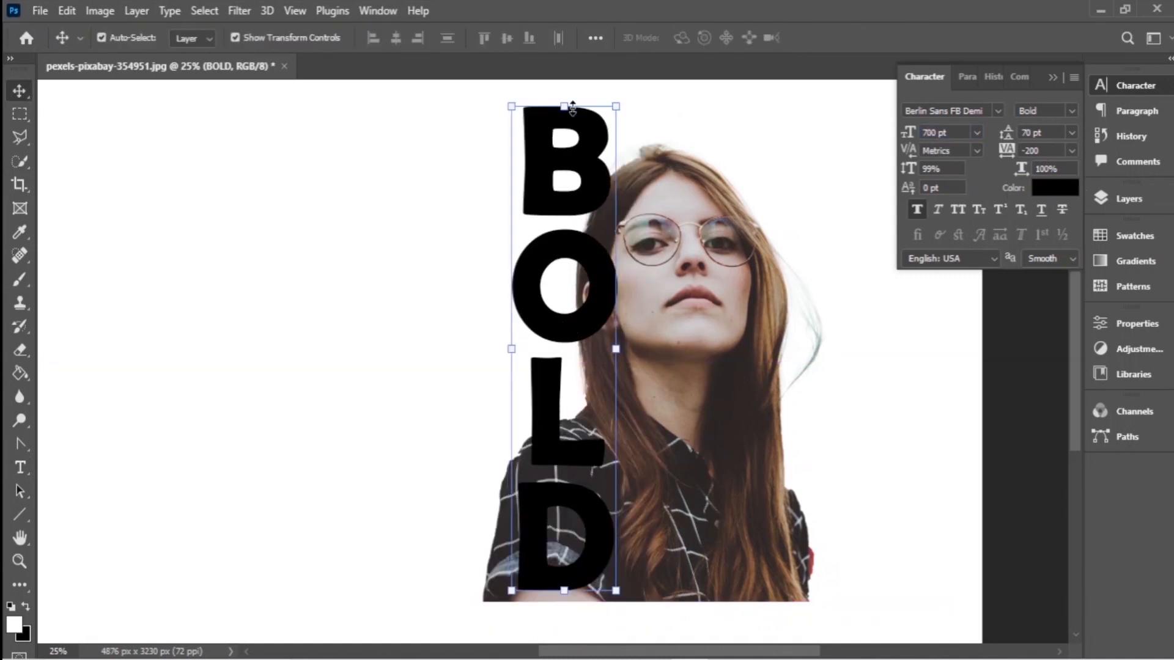
Step: Reposition the BOLD text so its letters overlap the left half of the woman's face and body
drag(575, 487, 567, 512)
drag(563, 634, 577, 552)
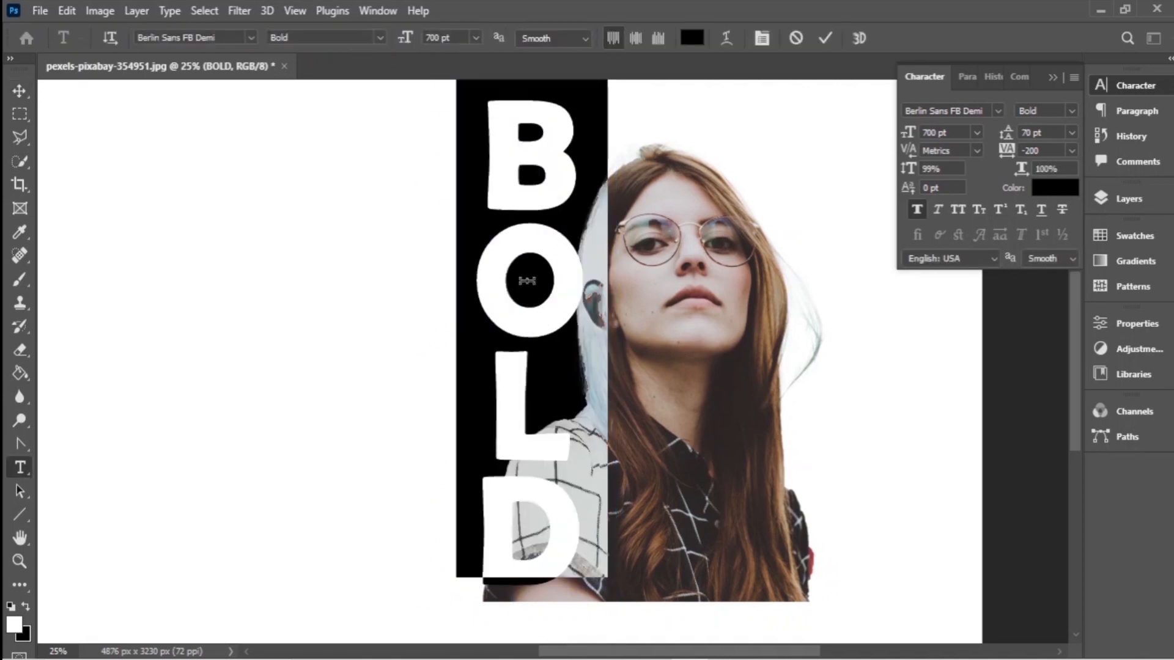
click(250, 38)
key(Escape)
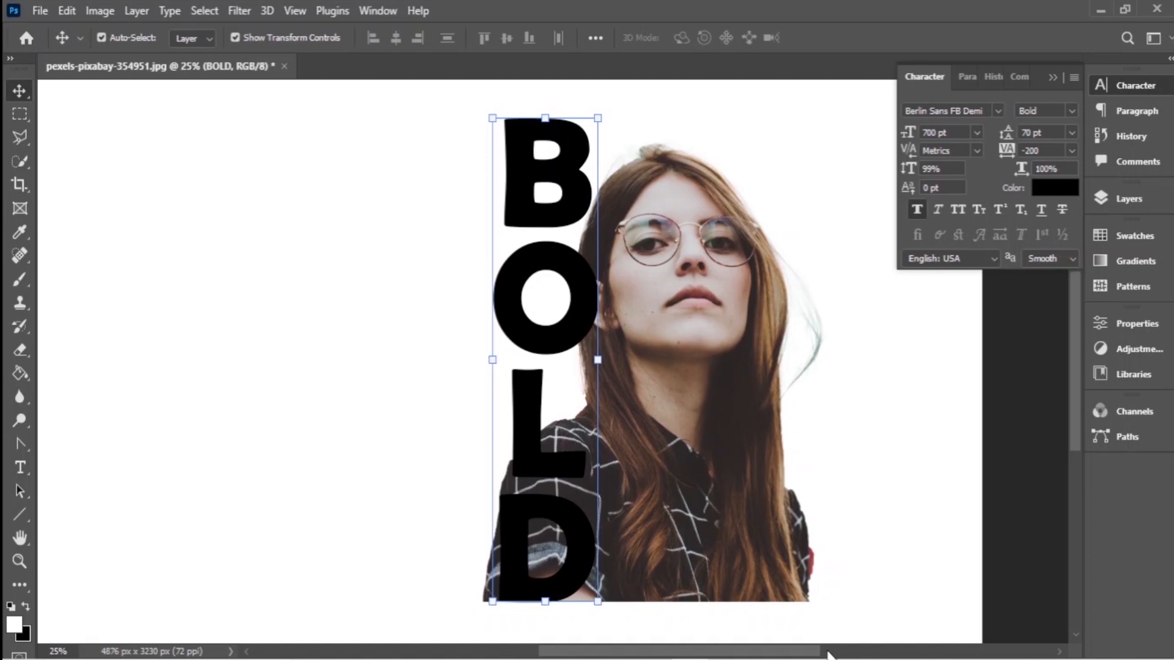
drag(549, 343, 628, 325)
drag(568, 93, 568, 87)
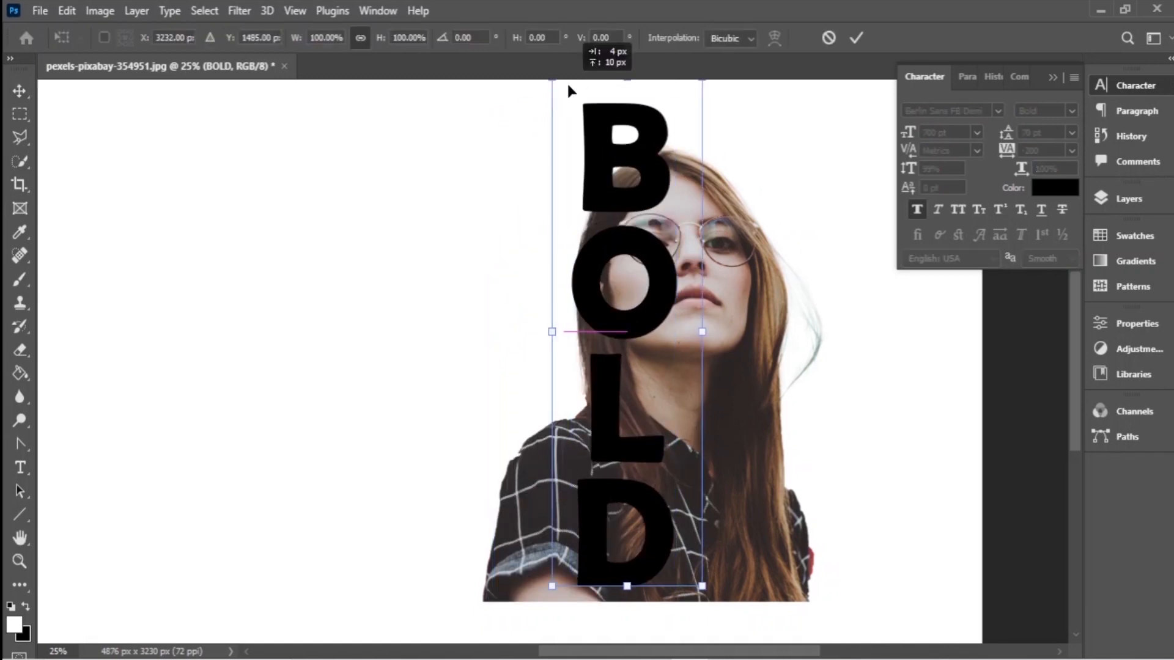
drag(659, 341, 603, 342)
click(855, 37)
Step: Enlarge the BOLD text to 750 pt and move it down to line up with the lower edge of the woman's photo
click(928, 132)
key(BackSpace)
text(8)
key(Return)
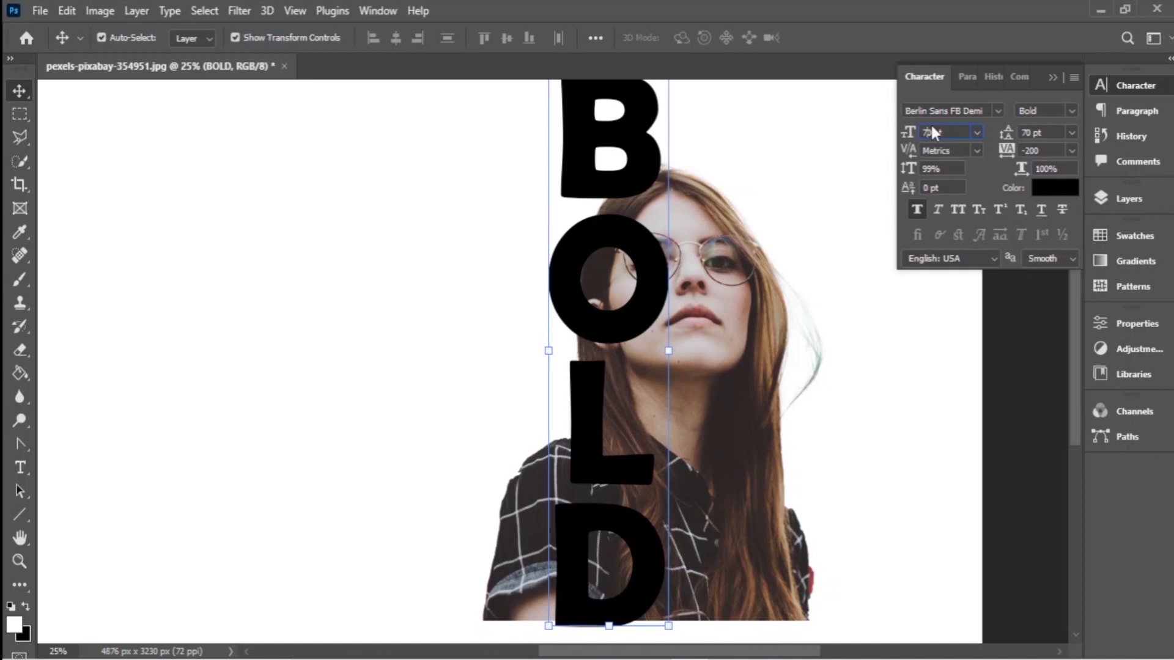
key(Return)
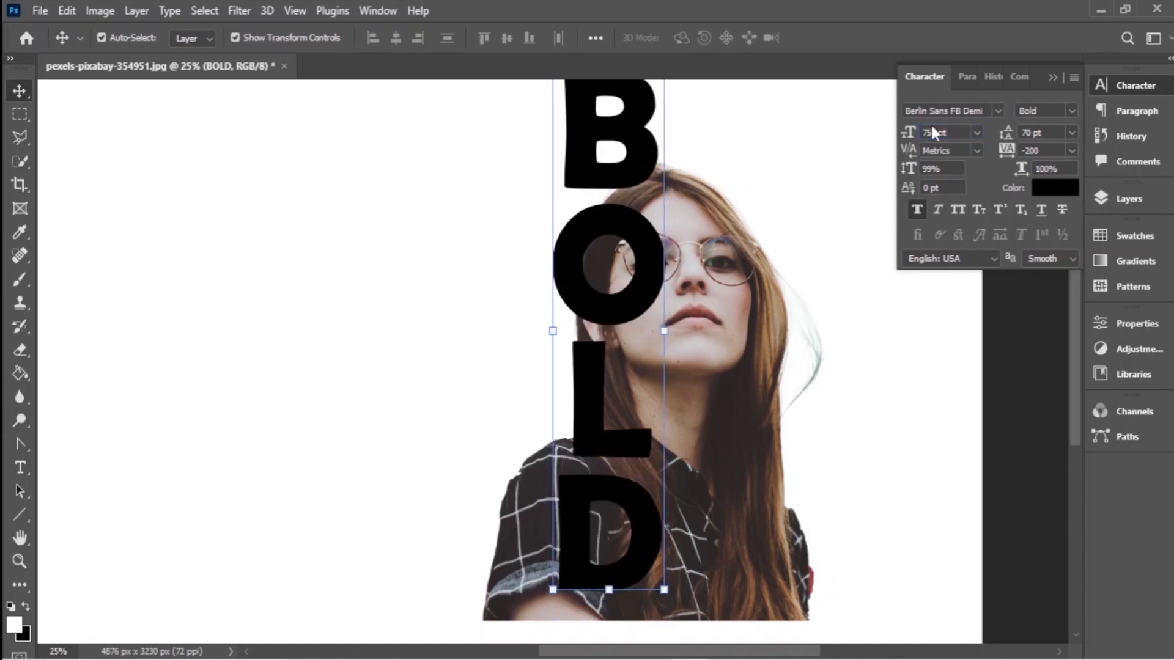
click(801, 290)
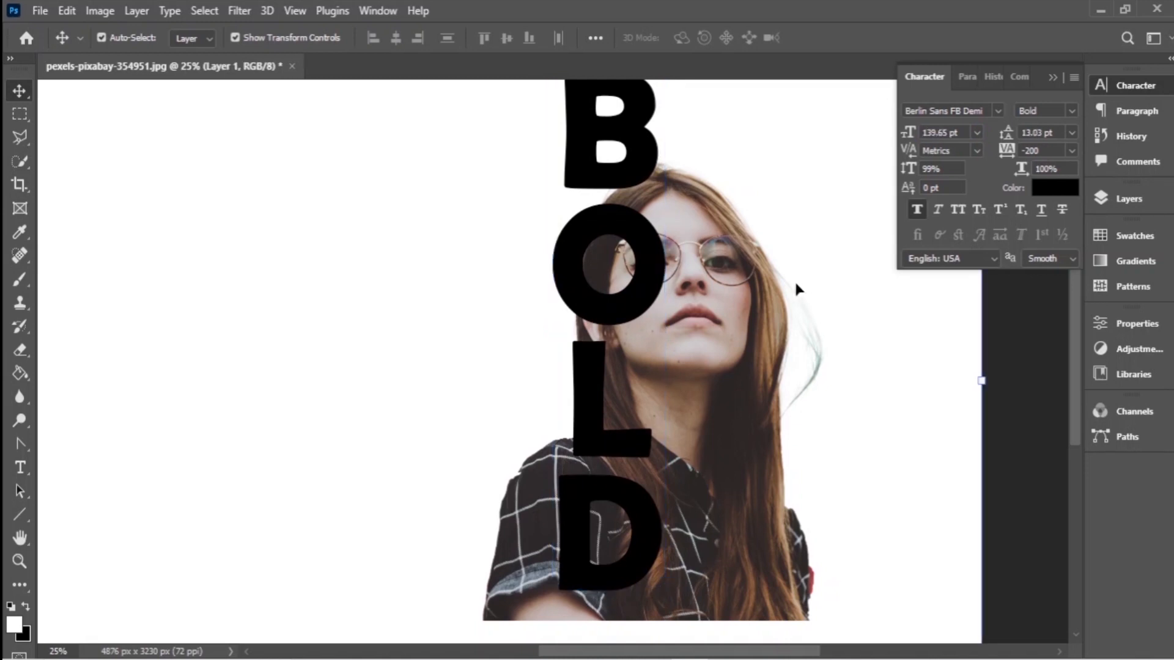
mouse_move(596, 185)
mouse_down()
mouse_move(585, 201)
mouse_move(609, 189)
mouse_move(602, 205)
mouse_up()
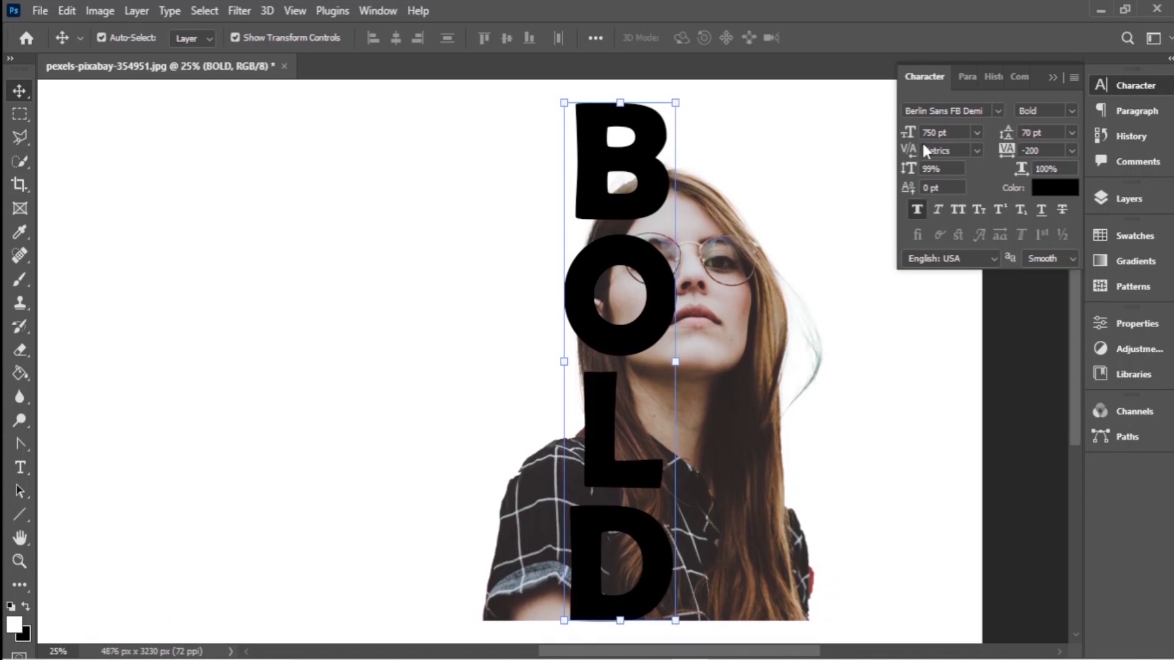
Step: Loosen the BOLD text's tracking to -150 and shift the text up slightly over the woman
click(1071, 149)
click(1069, 149)
key(Return)
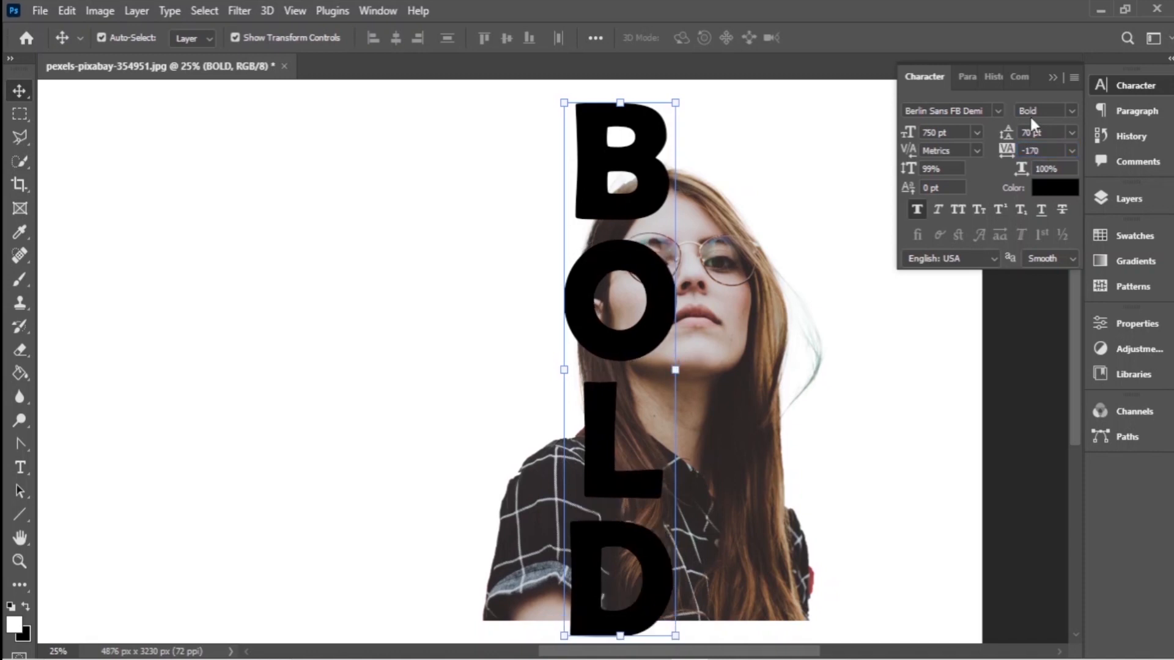
drag(608, 354, 603, 336)
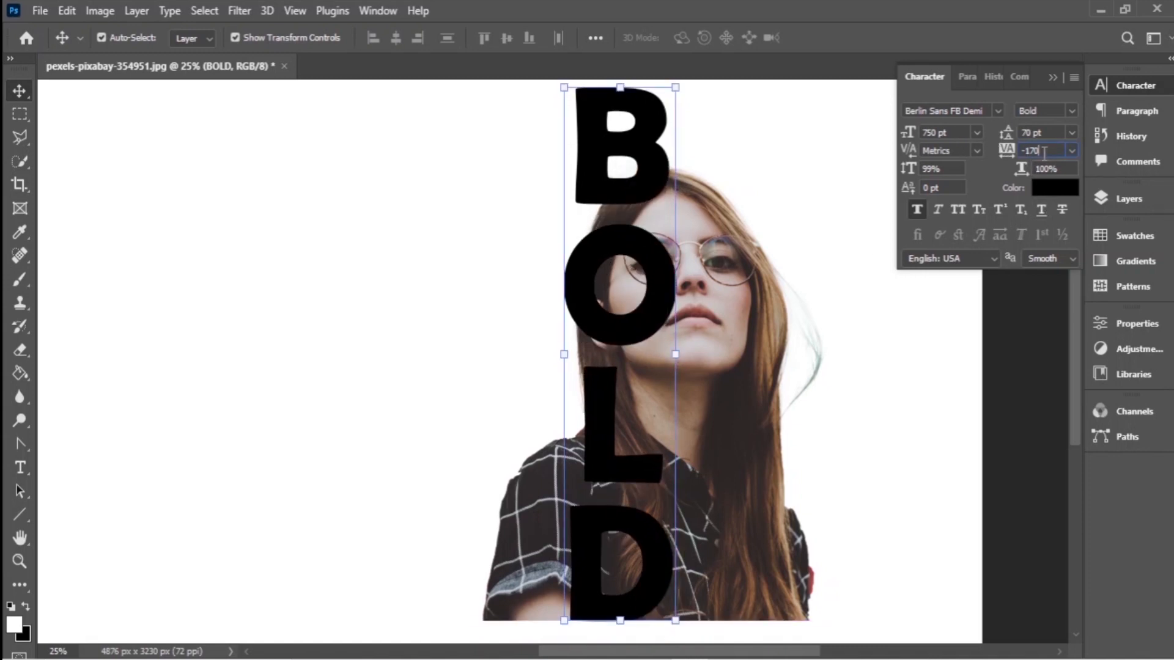
text(-150)
key(Return)
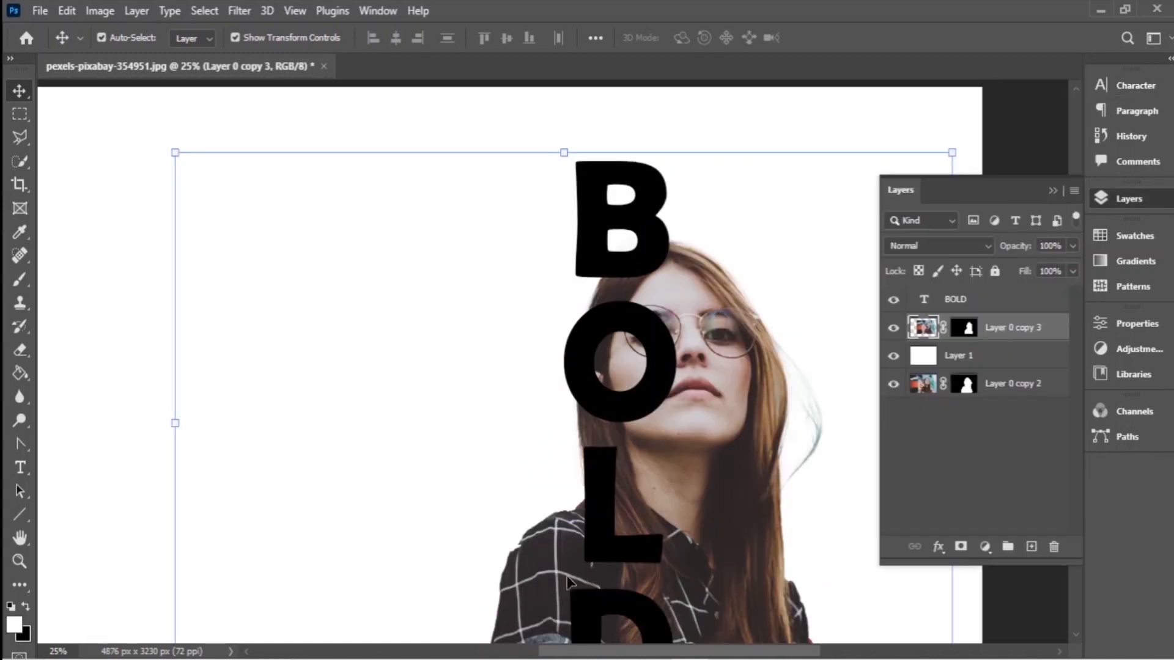
Step: Paint black on Layer 0 copy 3's mask inside the letters O and D, using a 322 px hard round brush at 99% hardness
click(965, 328)
key(x)
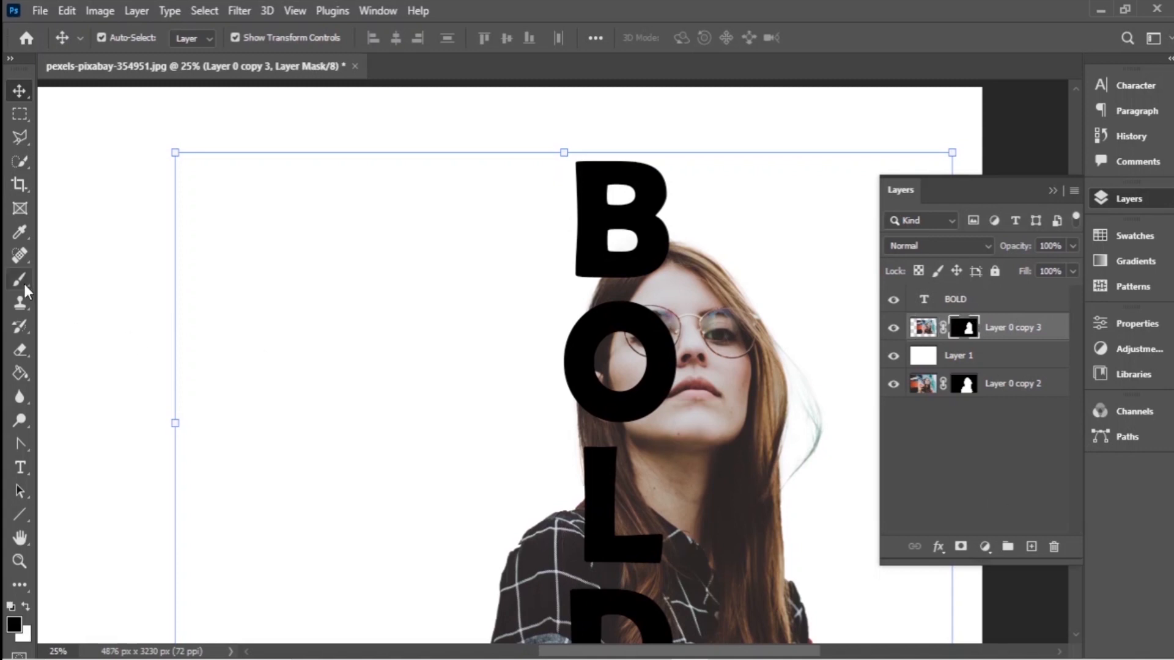
click(20, 280)
click(129, 38)
drag(164, 139, 209, 138)
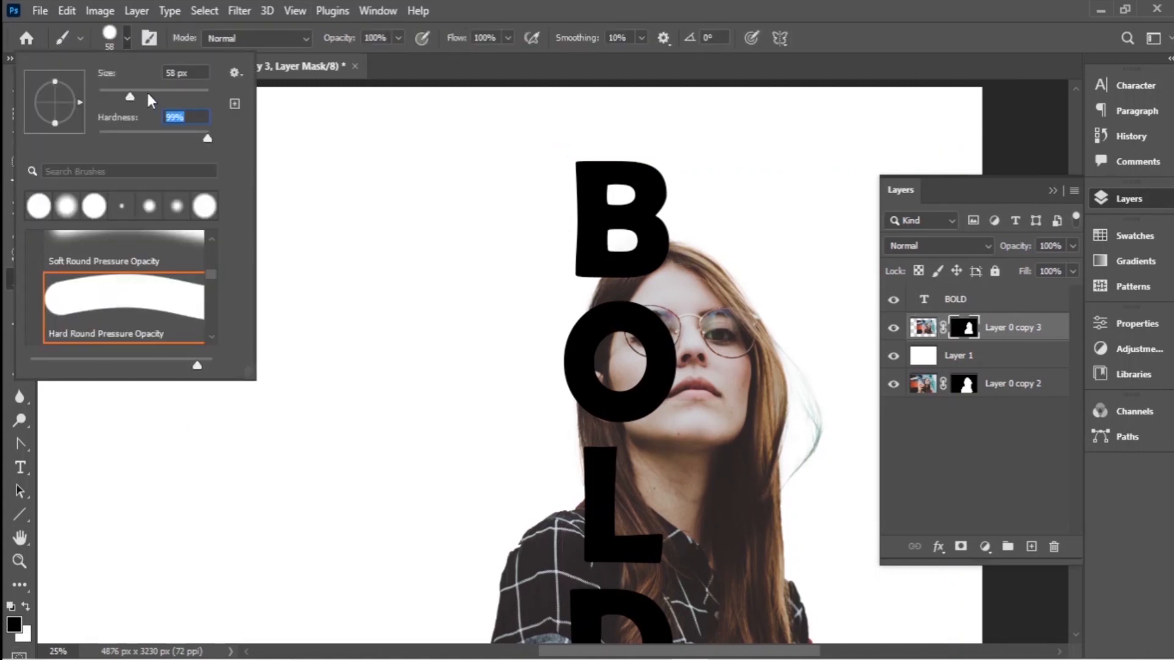
mouse_move(132, 95)
mouse_down()
mouse_move(210, 90)
mouse_move(189, 96)
mouse_up()
drag(623, 355, 619, 370)
scroll(629, 324, down, 3)
mouse_move(626, 555)
mouse_down()
mouse_move(648, 570)
mouse_move(609, 574)
mouse_up()
Step: Undo the latest brush strokes on Layer 0 copy 3's mask
click(67, 11)
click(92, 29)
click(67, 11)
click(92, 29)
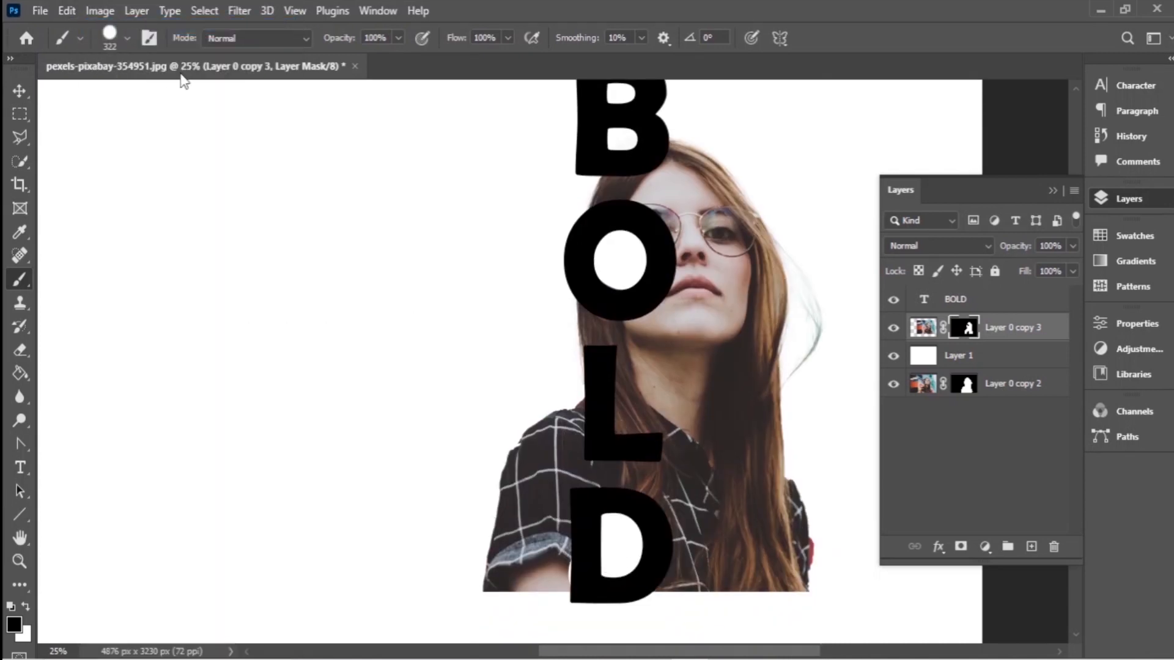
click(67, 11)
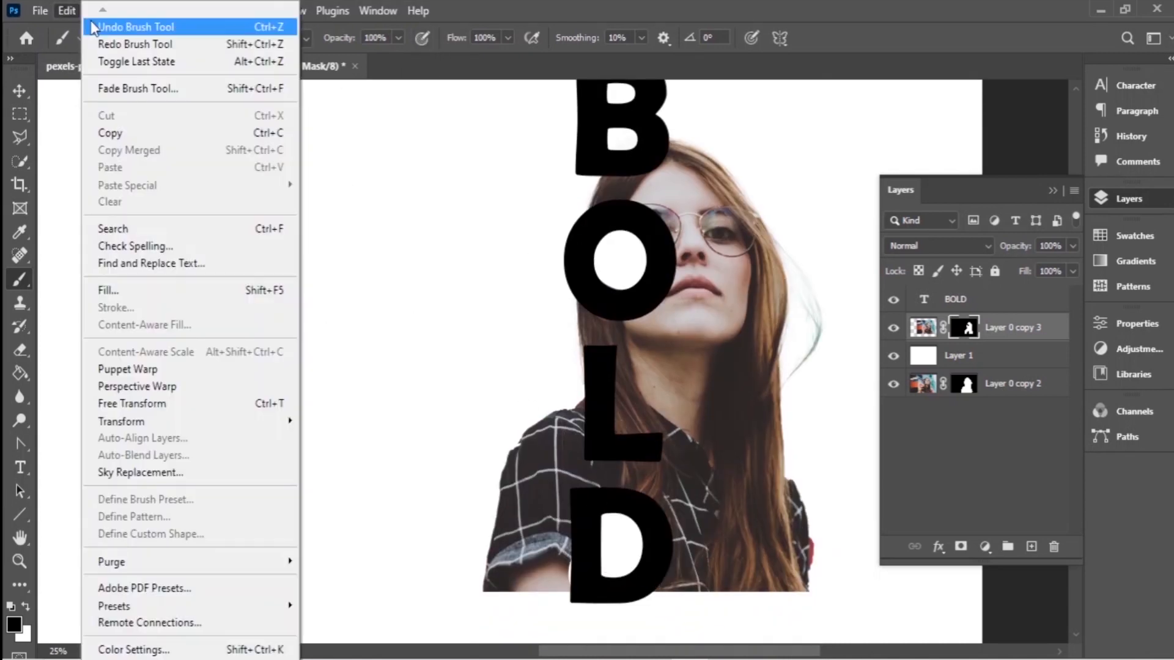
click(92, 28)
Step: Paint black on Layer 0 copy 3's mask to hide the hair and shirt to the left of the BOLD letters
scroll(602, 495, up, 2)
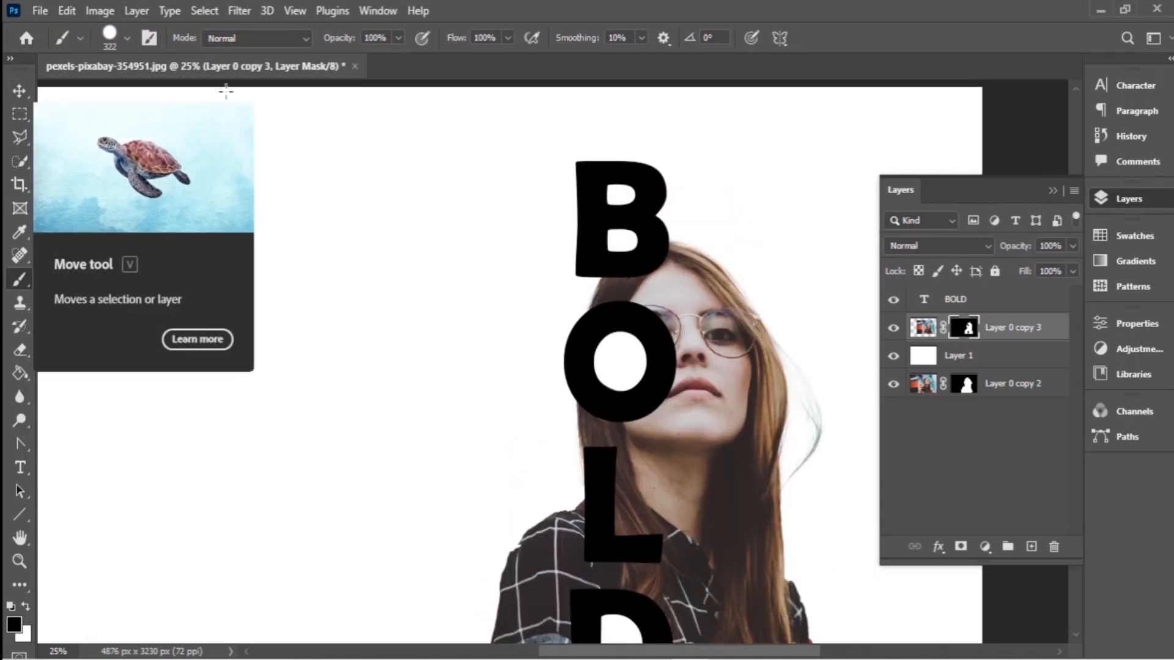
scroll(611, 425, down, 1)
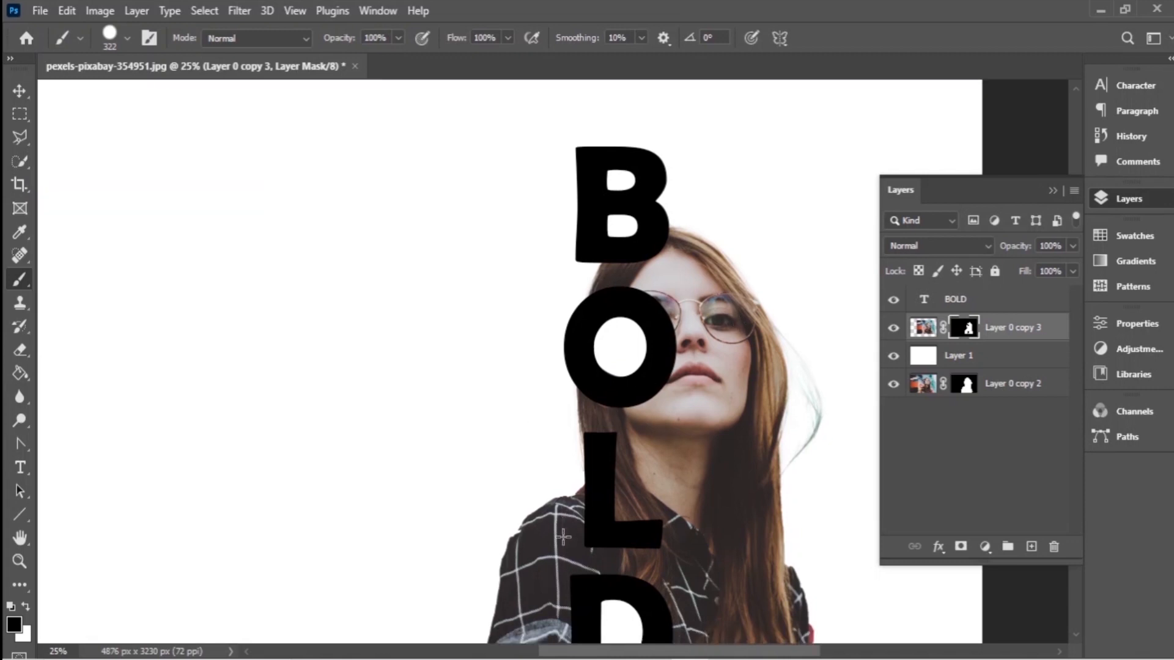
mouse_move(591, 526)
mouse_down()
mouse_move(553, 534)
mouse_move(551, 484)
mouse_move(490, 628)
mouse_move(549, 546)
mouse_move(553, 585)
mouse_move(541, 646)
mouse_move(557, 305)
mouse_move(587, 247)
mouse_move(563, 261)
mouse_move(571, 324)
mouse_move(562, 177)
mouse_up()
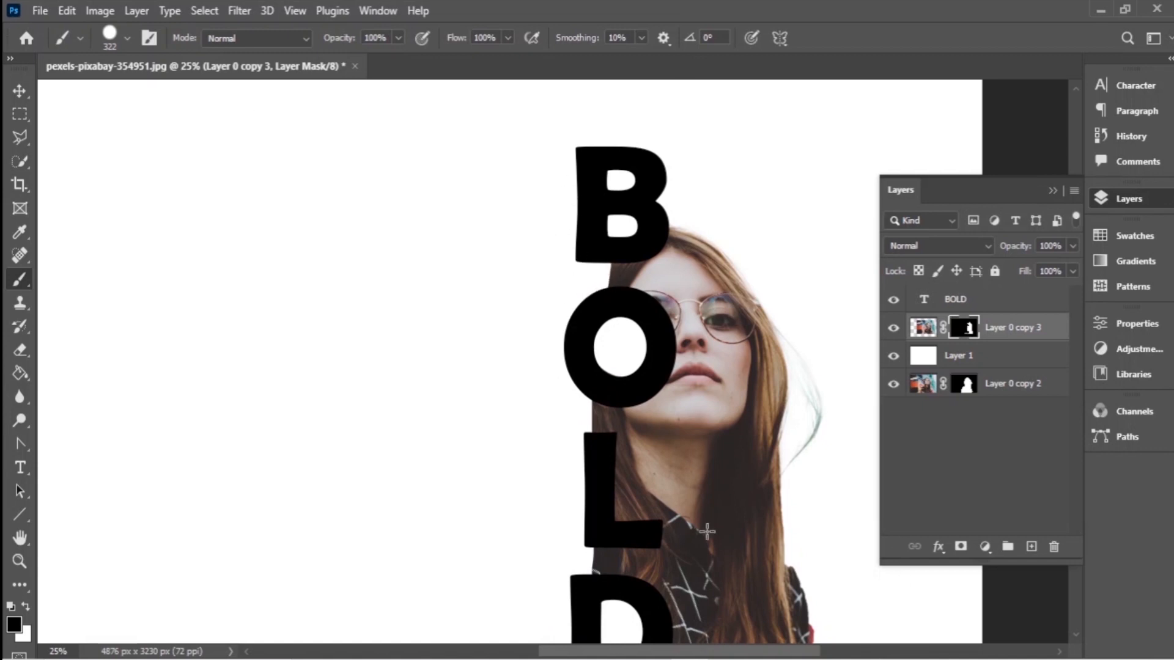
mouse_move(582, 588)
mouse_down()
mouse_move(541, 570)
mouse_move(555, 582)
mouse_move(561, 565)
mouse_move(564, 587)
mouse_move(560, 549)
mouse_move(566, 584)
mouse_move(571, 549)
mouse_move(573, 581)
mouse_move(451, 552)
mouse_move(559, 577)
mouse_move(558, 555)
mouse_move(568, 565)
mouse_move(547, 581)
mouse_move(561, 533)
mouse_move(584, 554)
mouse_up()
Step: Undo the stray brush strokes along the left side of the letters on Layer 0 copy 3's mask
click(61, 12)
click(105, 28)
click(67, 12)
click(106, 28)
click(67, 11)
click(105, 28)
click(67, 11)
click(105, 28)
click(80, 35)
click(61, 43)
mouse_move(559, 556)
mouse_down()
mouse_move(555, 585)
mouse_move(567, 570)
mouse_move(561, 546)
mouse_up()
click(67, 11)
click(106, 27)
Step: Paint out the remaining hair and shirt left of the letters L and D on Layer 0 copy 3's mask
mouse_move(560, 433)
mouse_down()
mouse_move(563, 407)
mouse_move(563, 427)
mouse_up()
scroll(558, 348, down, 2)
scroll(496, 442, up, 1)
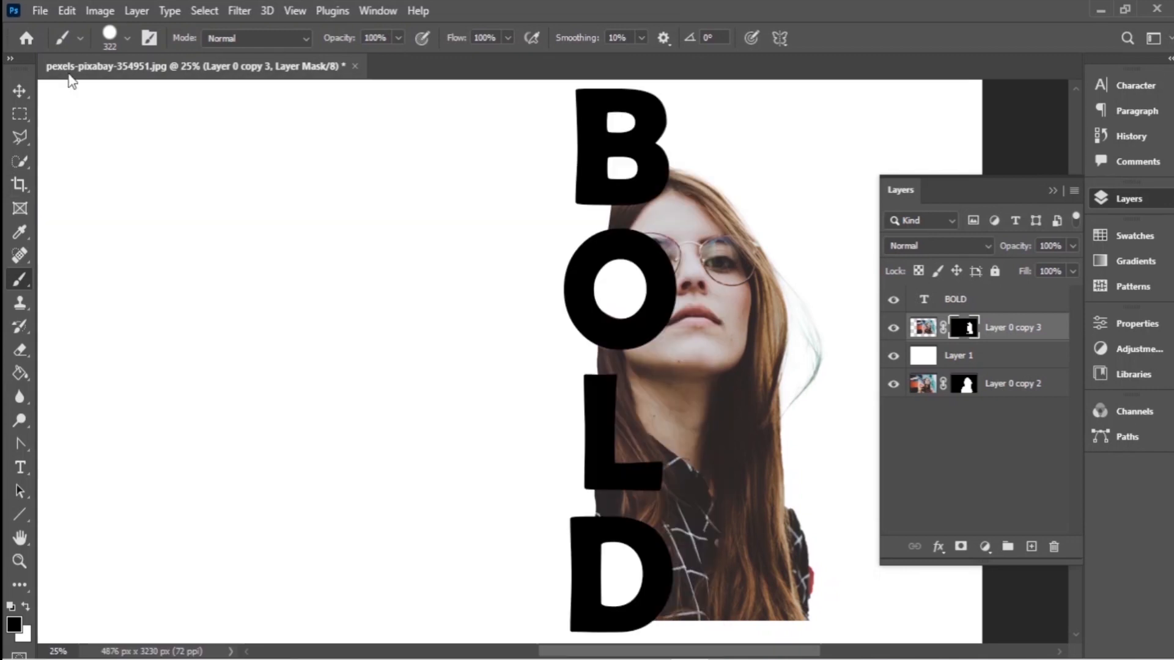
Step: Target Layer 0 copy 3's mask, load the BOLD text outline as a selection and expand it by 15 pixels
key(v)
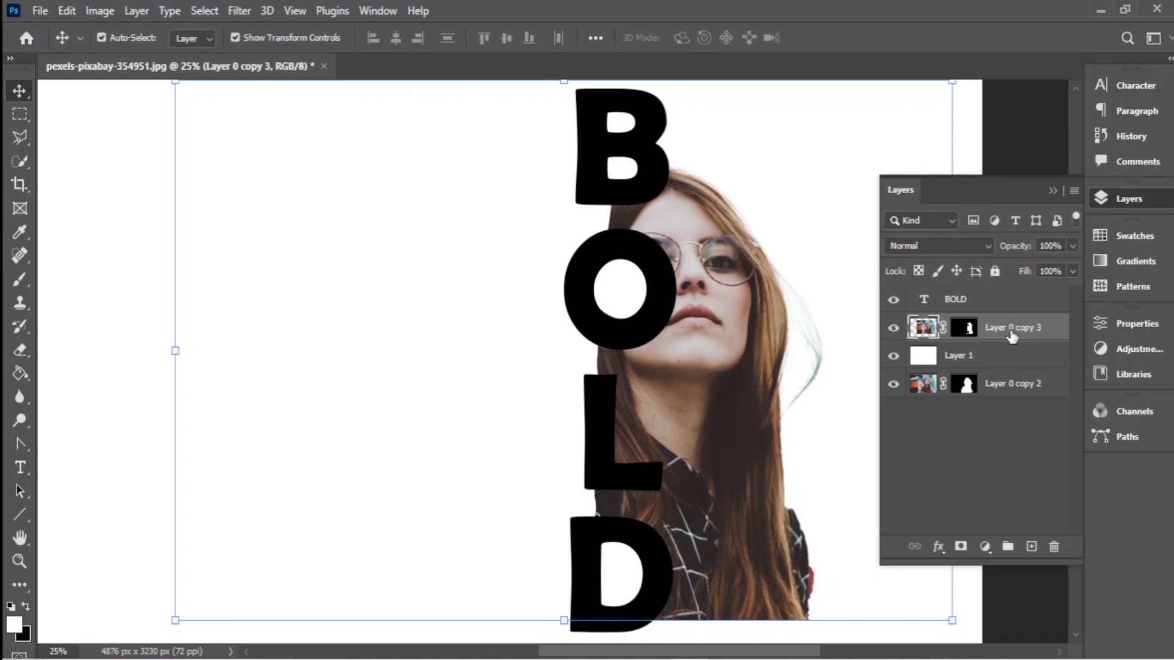
click(965, 328)
ctrl+click(924, 299)
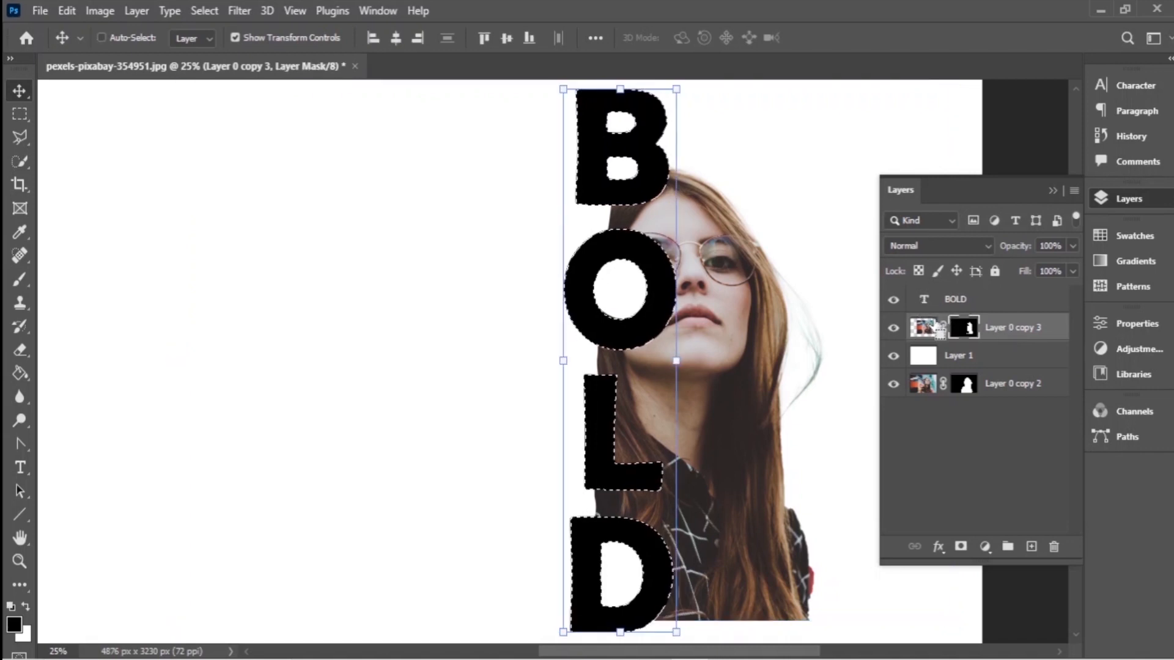
click(204, 10)
mouse_move(257, 284)
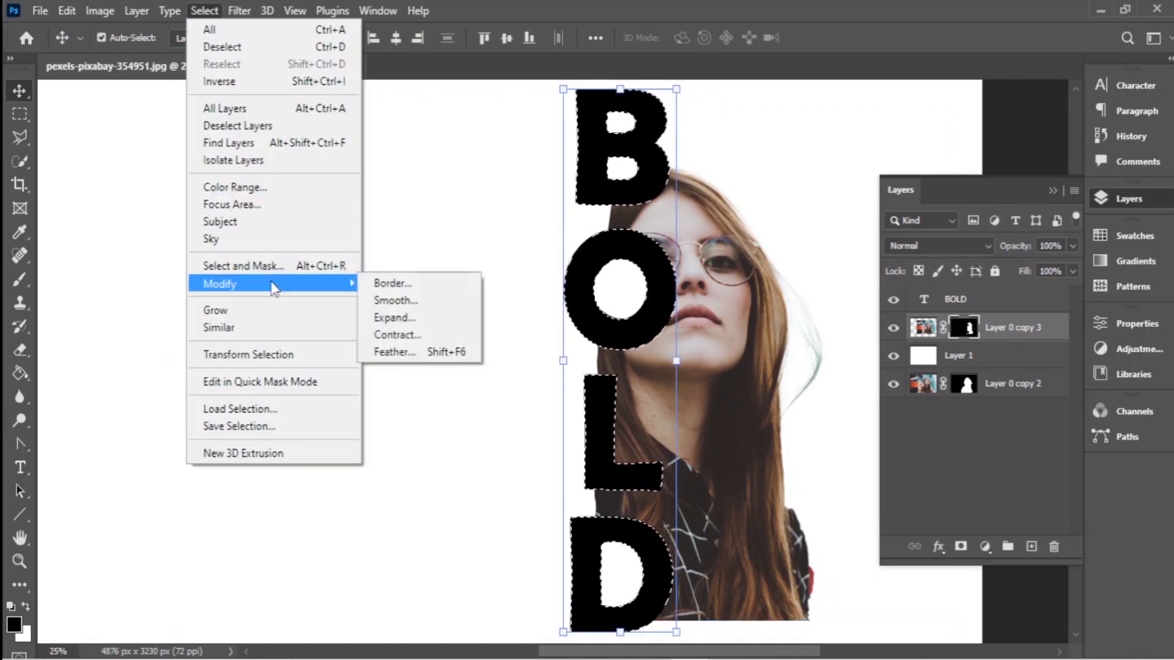
click(387, 316)
text(15)
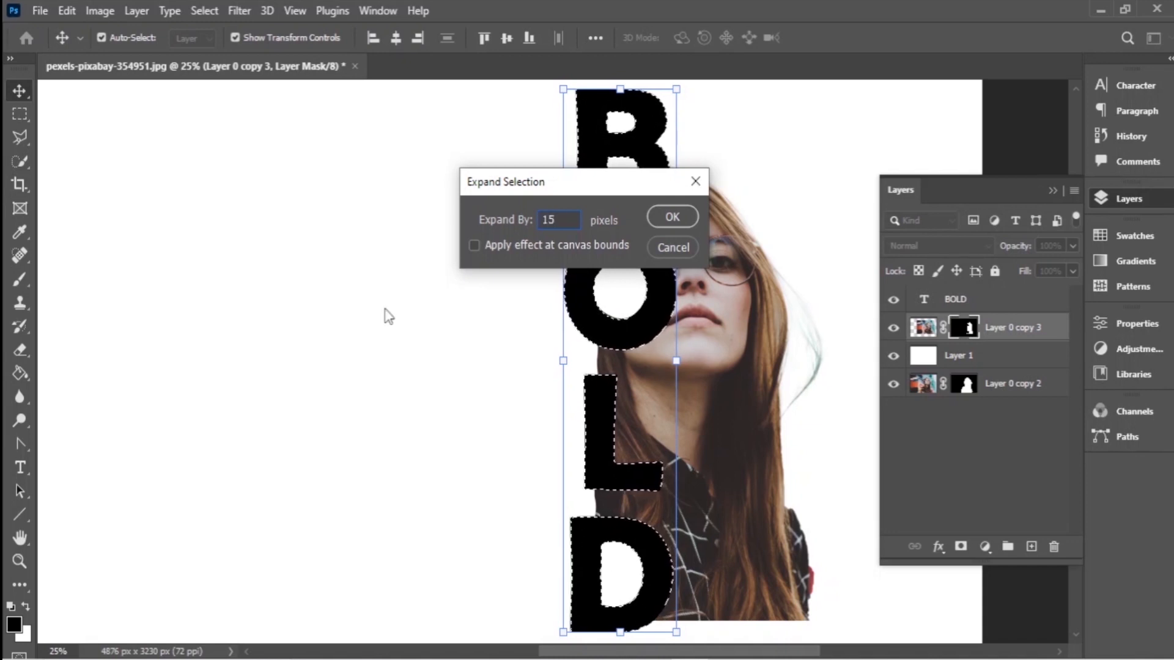
key(Return)
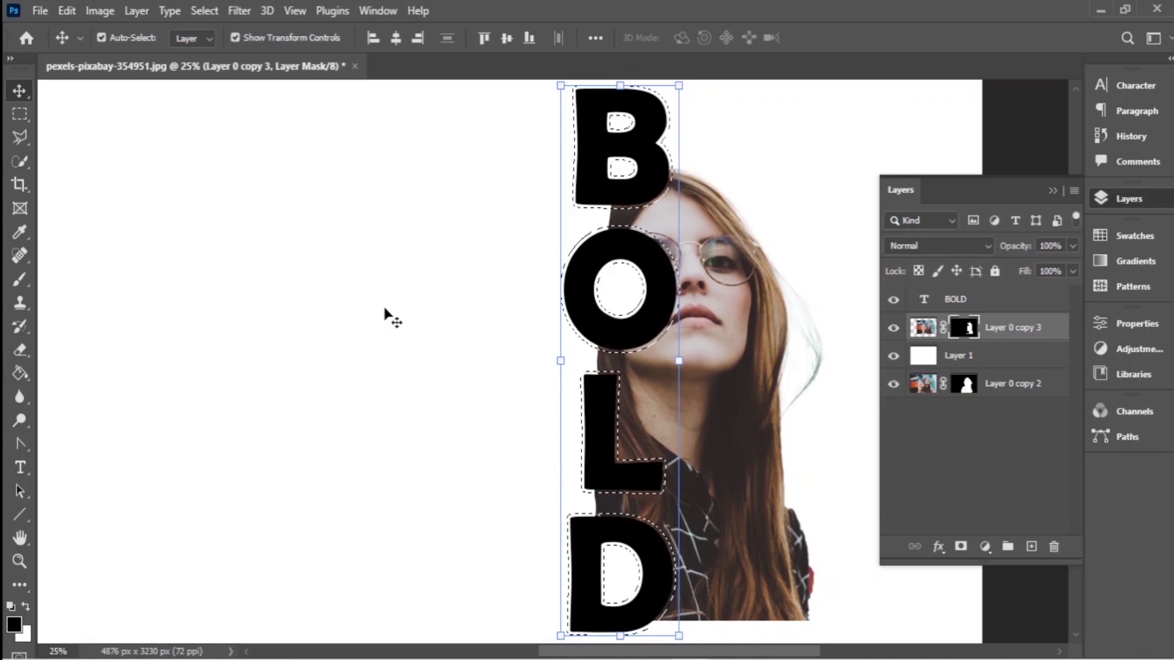
Step: Expand the letter-shaped selection once more by the same amount
click(205, 10)
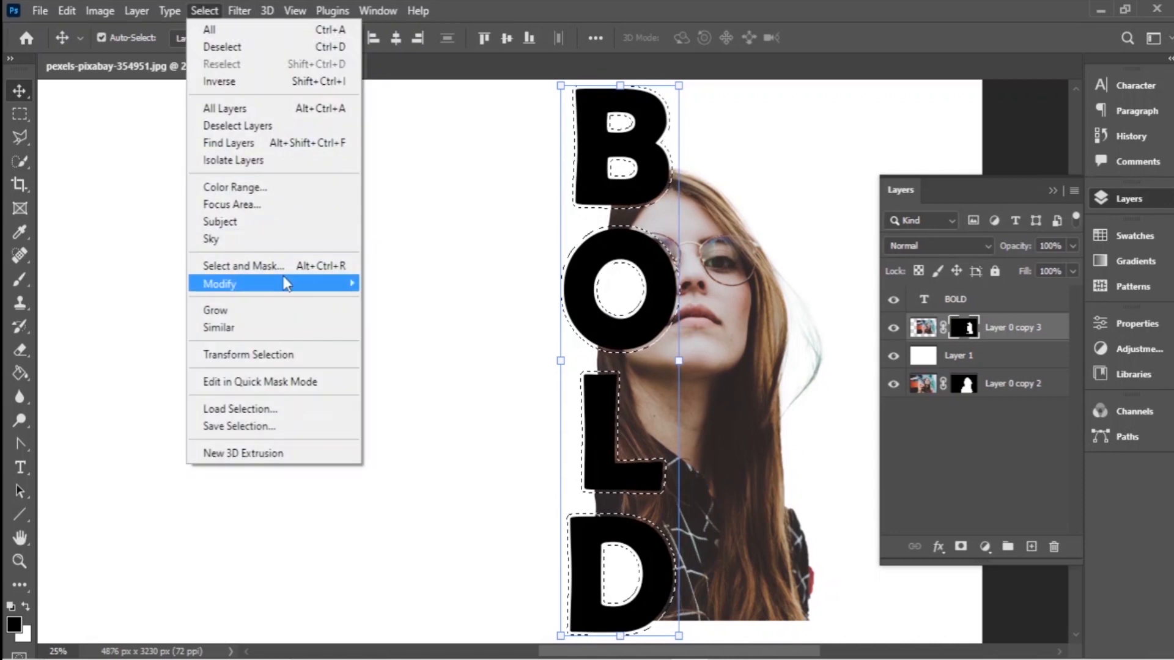
mouse_move(305, 281)
click(393, 311)
key(Return)
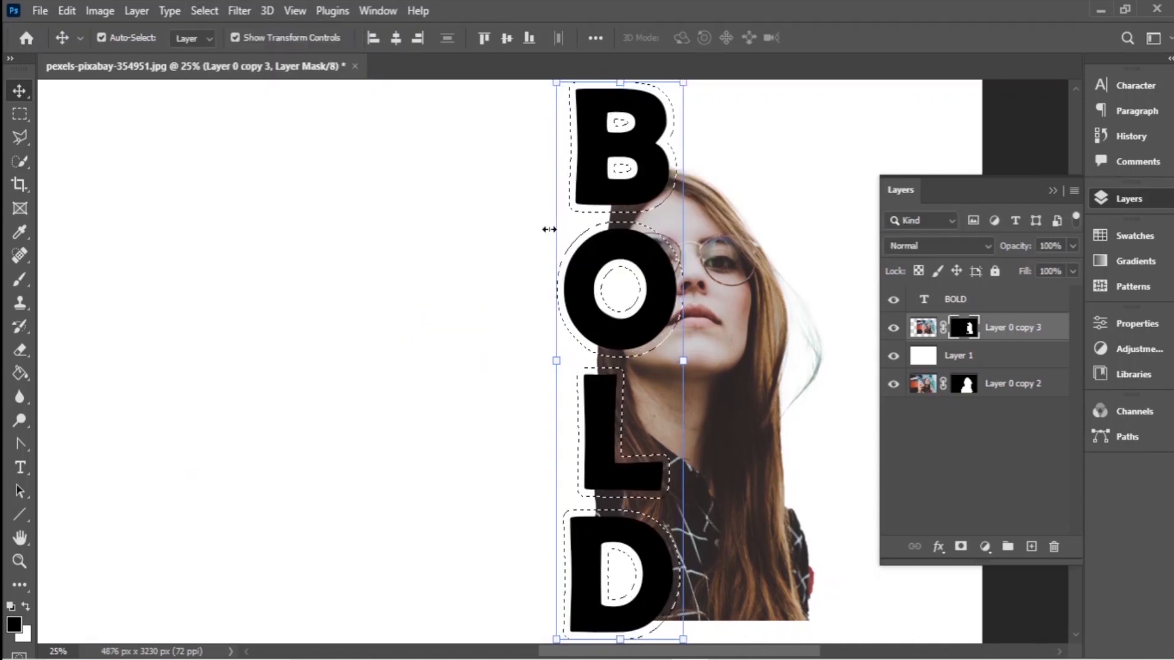
Step: Contract the selection by 10 pixels, fill it with black on Layer 0 copy 3's mask and deselect
click(214, 11)
mouse_move(292, 287)
click(393, 332)
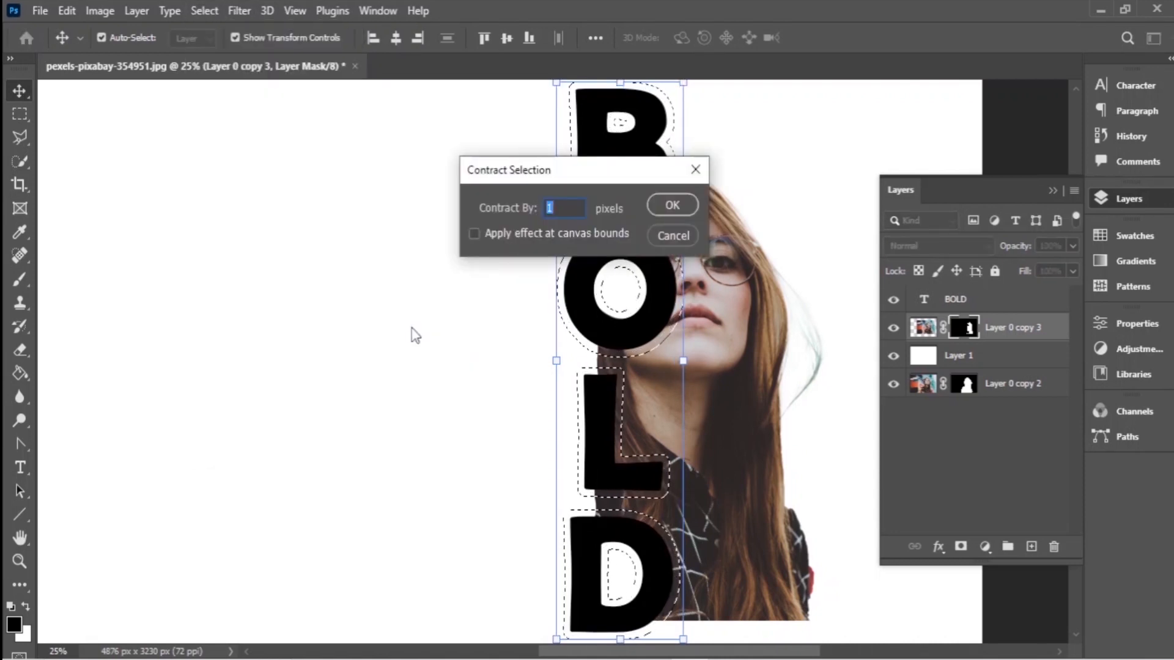
text(10)
key(Return)
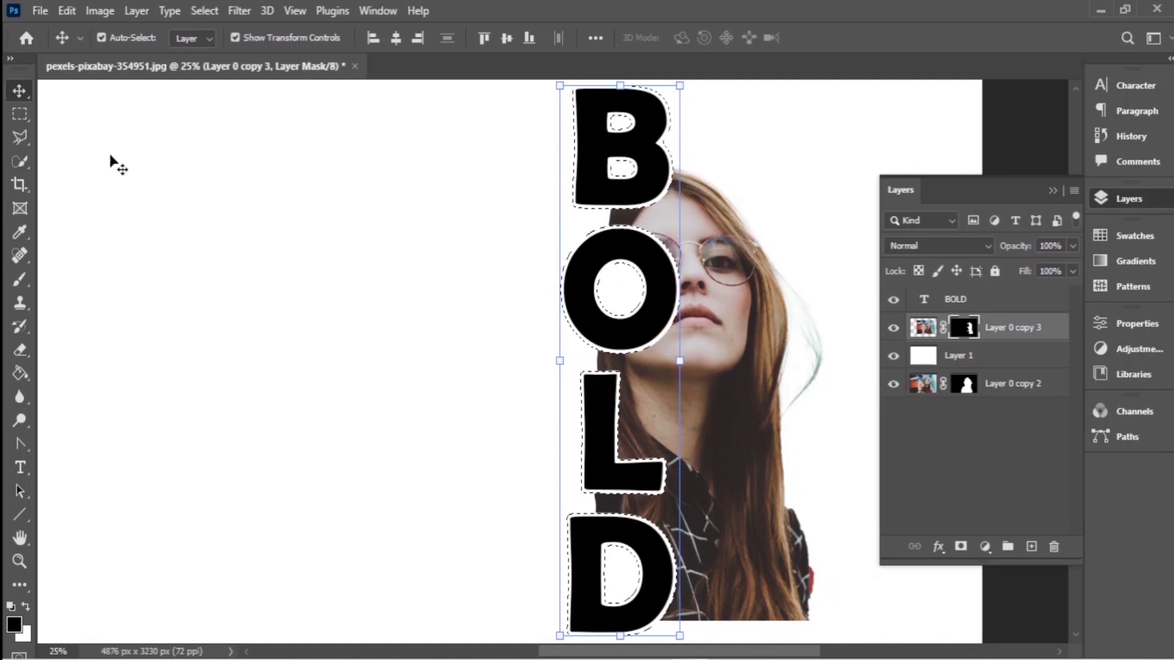
click(208, 10)
click(230, 49)
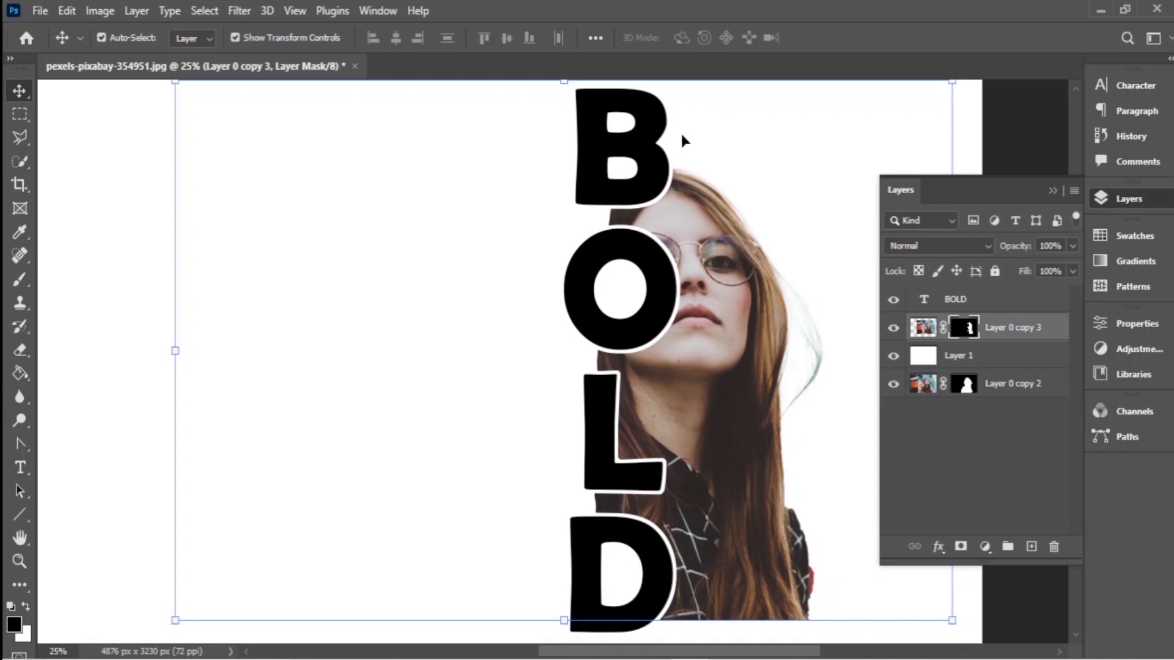
Step: Duplicate Layer 0 copy 3 and move the original above the BOLD text layer
key(ctrl+j)
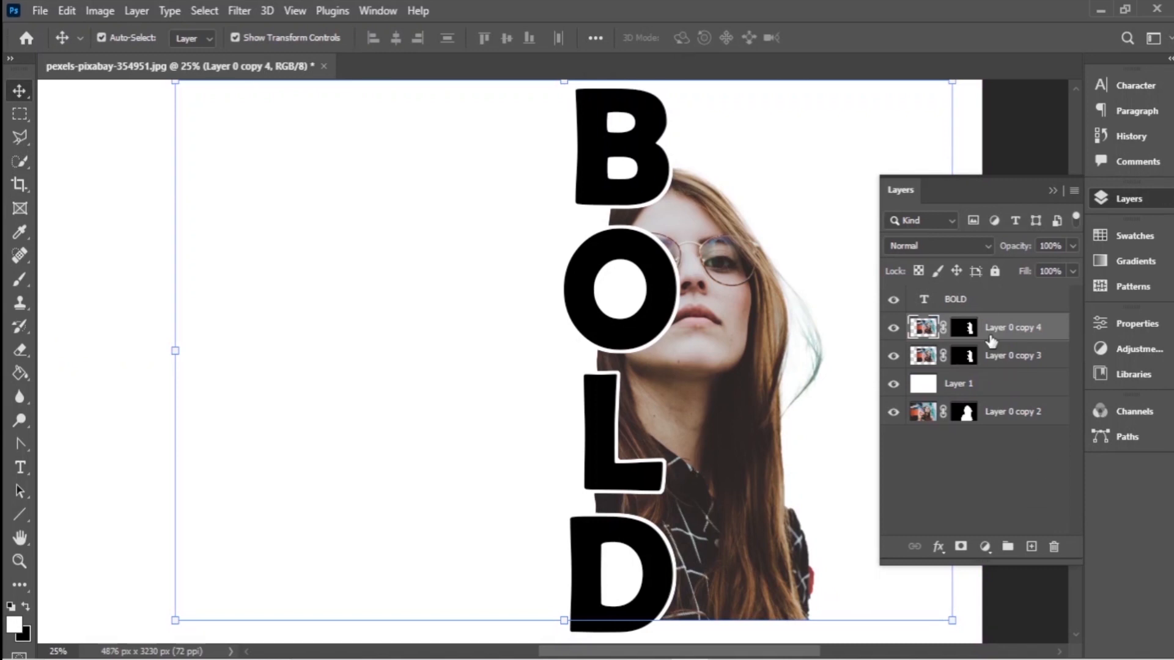
drag(1003, 355, 998, 294)
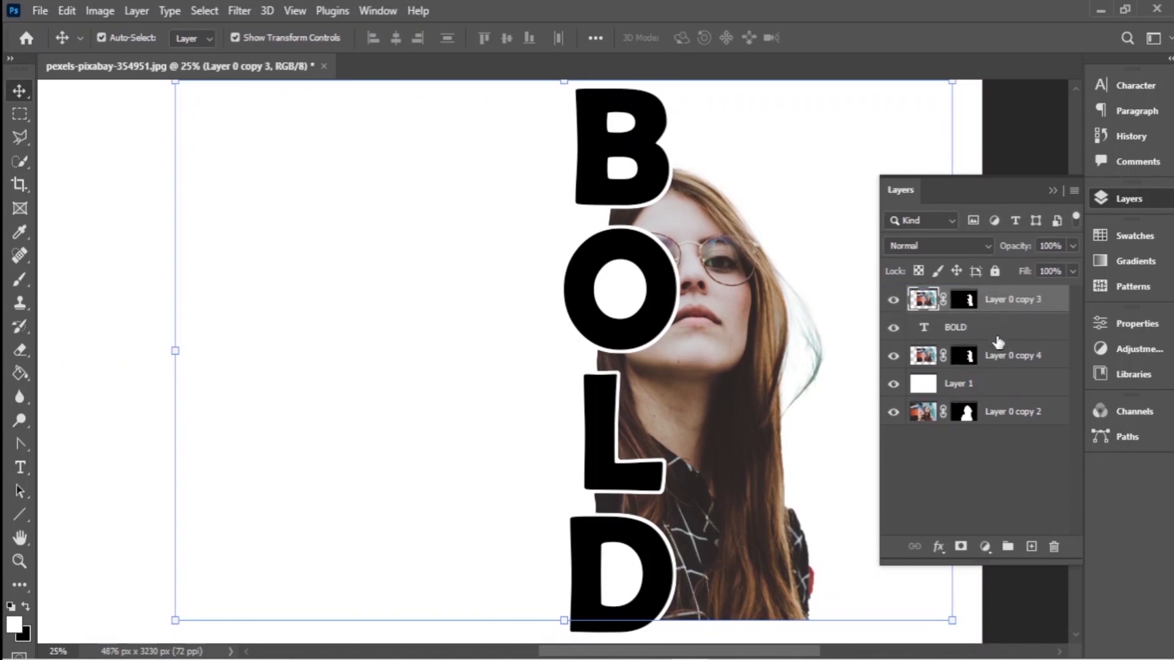
Step: Delete the mask of Layer 0 copy 3 and clip the layer to the BOLD text
right_click(965, 301)
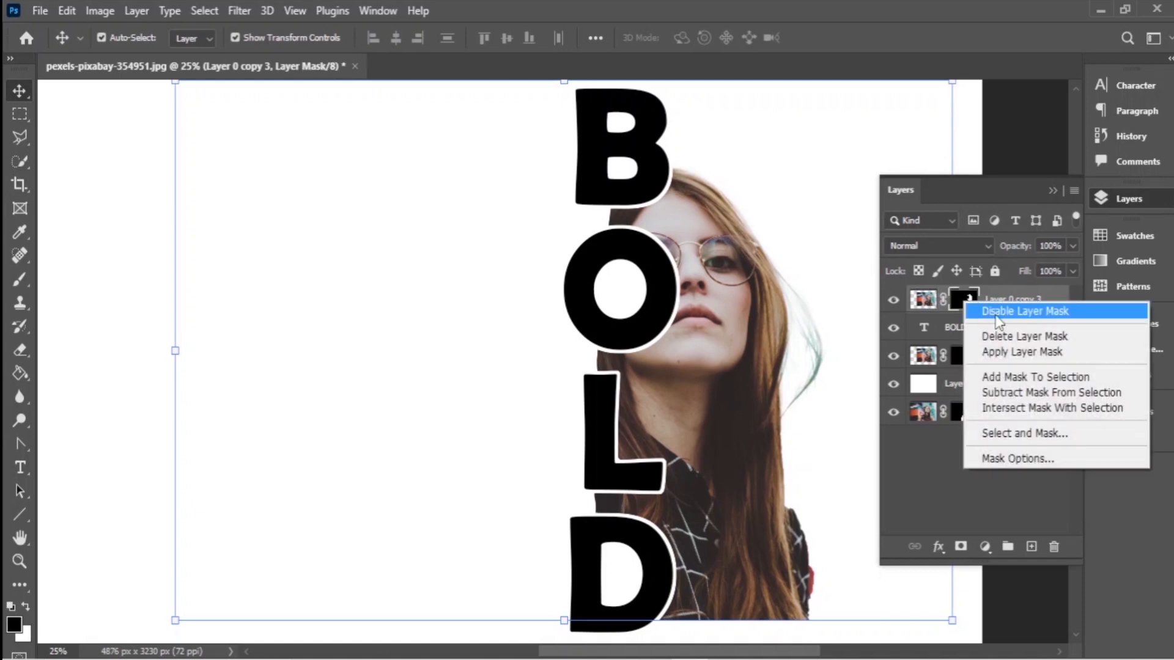
click(1022, 337)
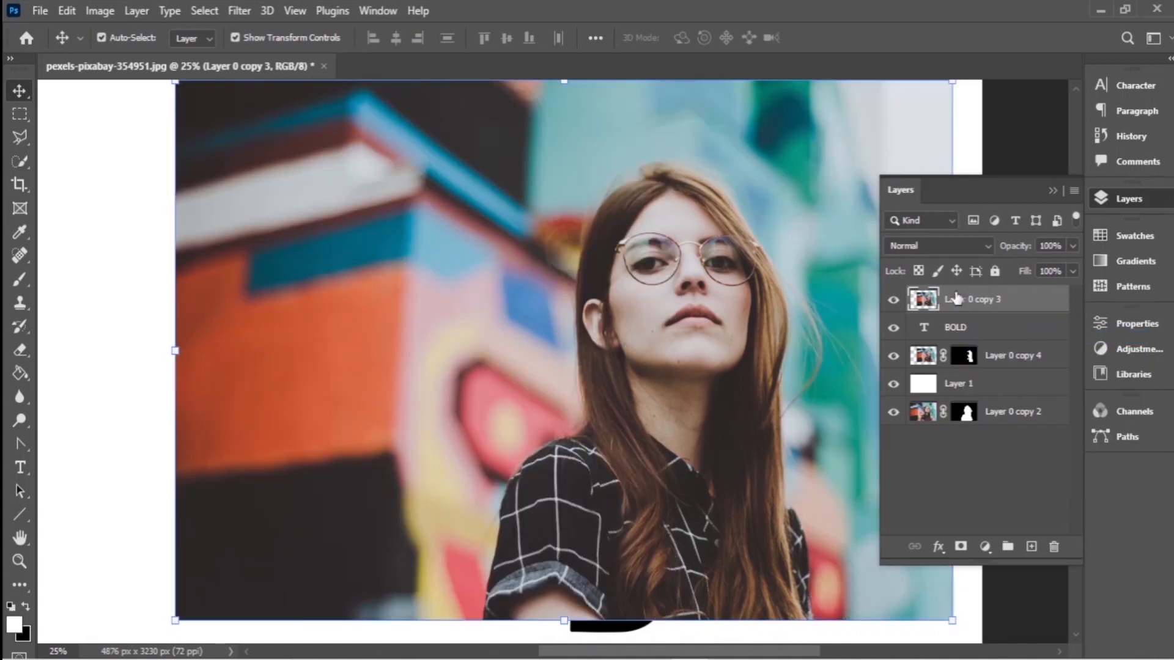
right_click(977, 300)
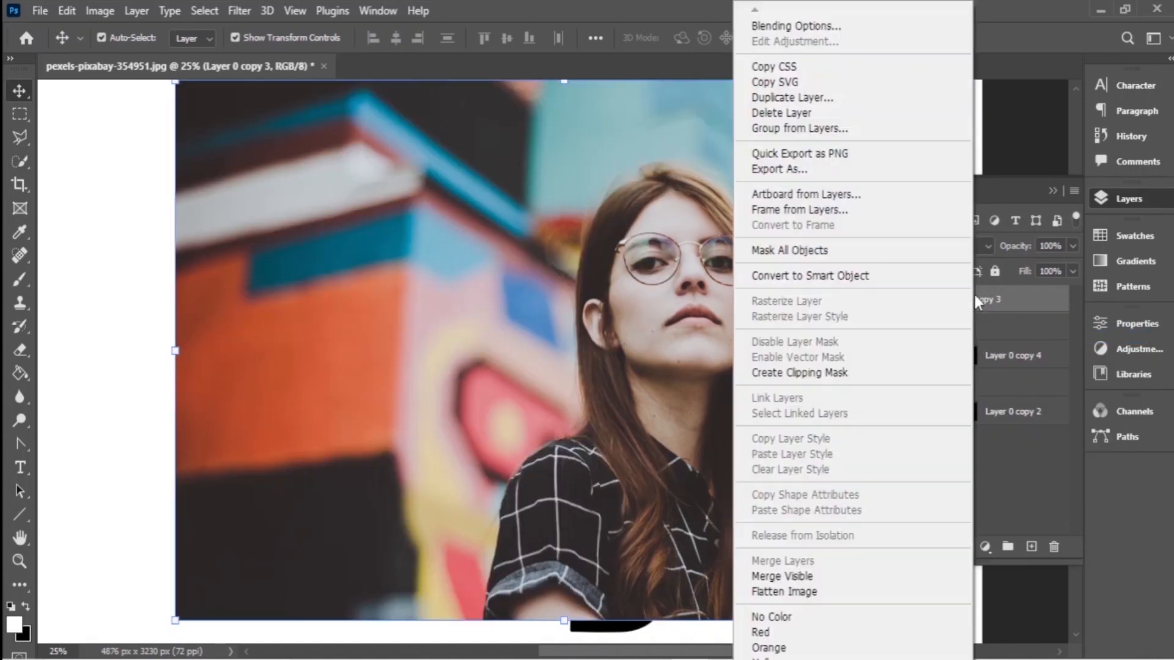
click(911, 374)
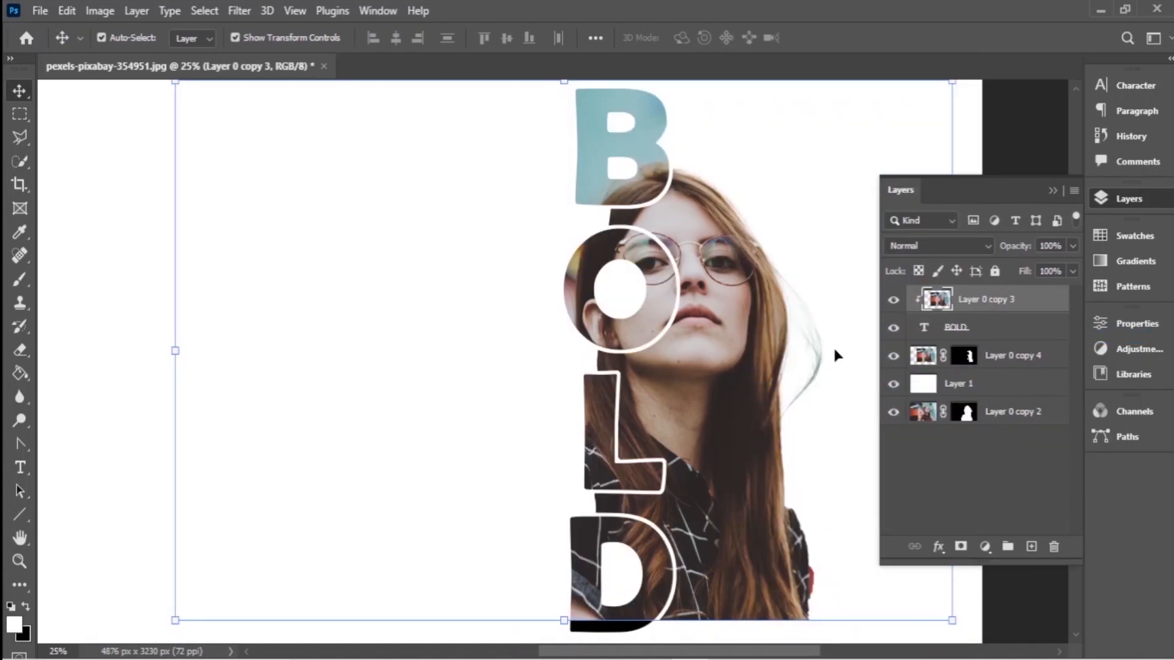
scroll(835, 355, down, 1)
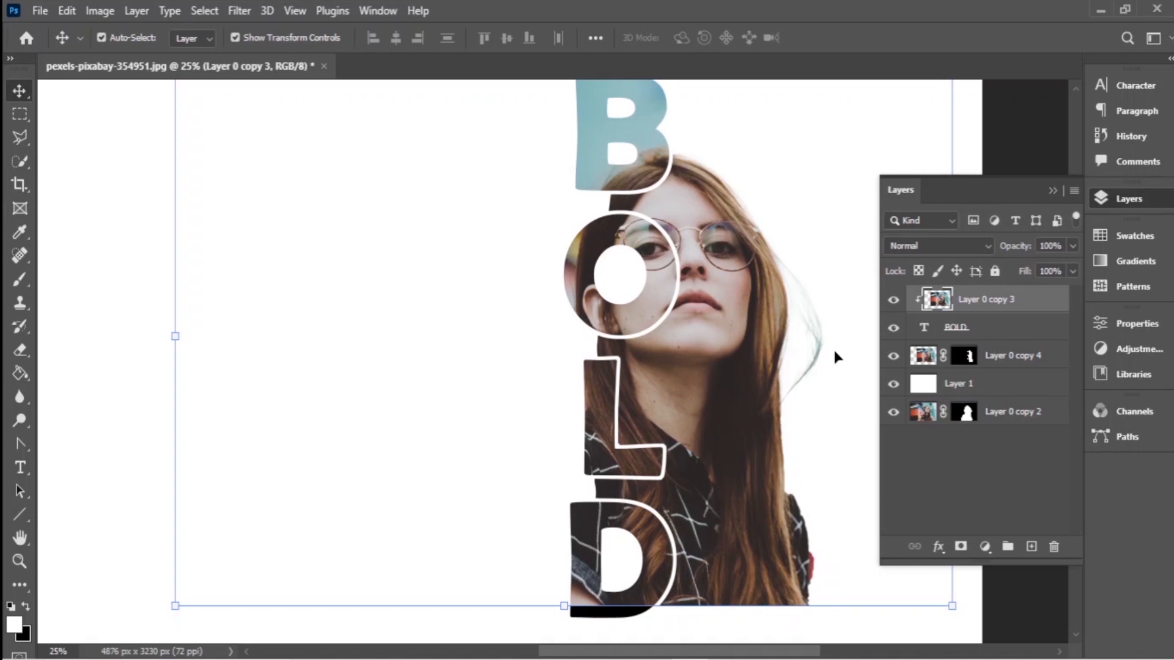
mouse_move(611, 445)
mouse_down()
mouse_move(586, 434)
mouse_move(662, 448)
mouse_move(669, 511)
mouse_move(648, 397)
mouse_move(622, 405)
mouse_move(611, 442)
mouse_up()
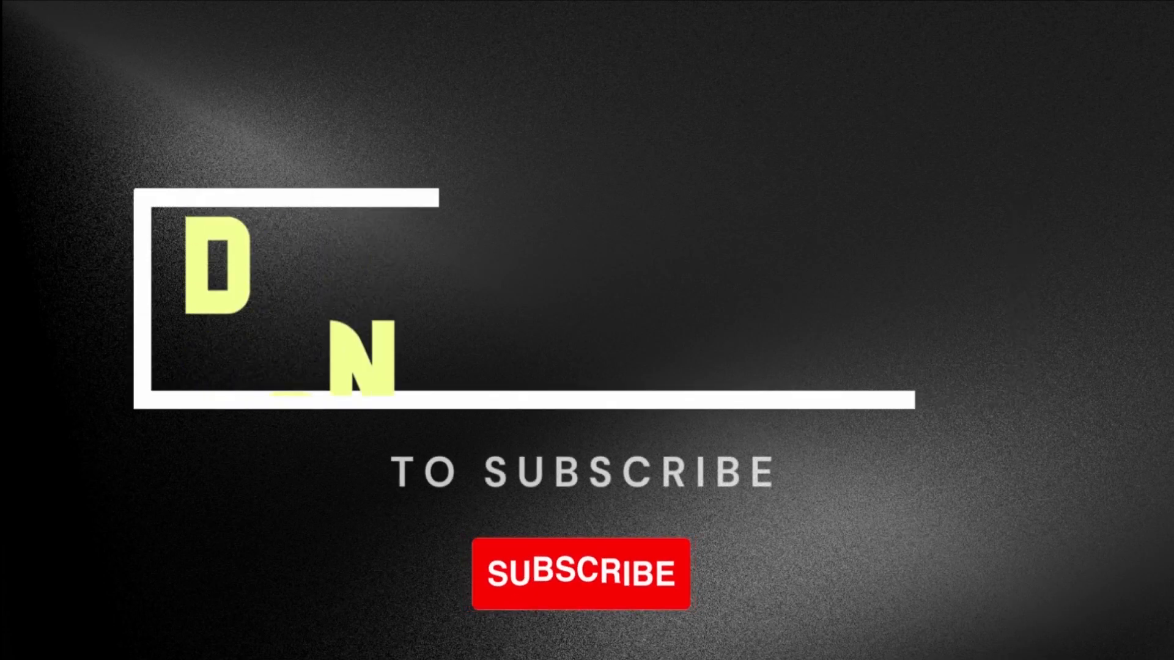